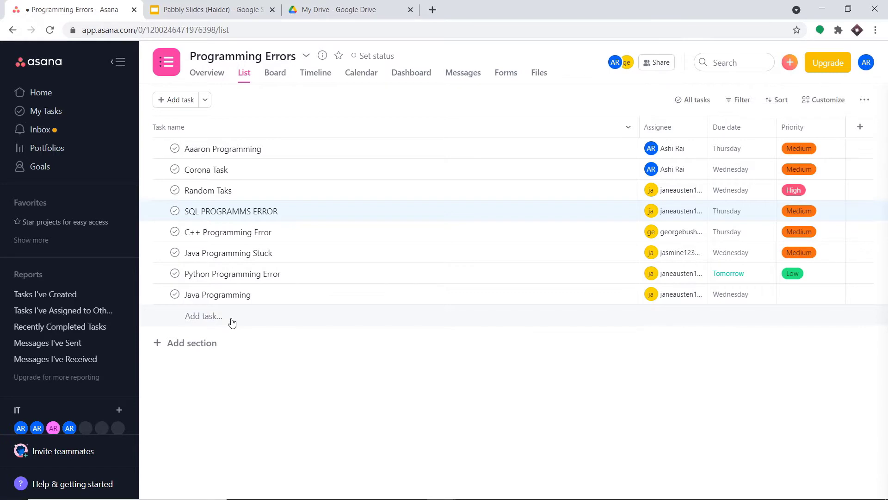
Step: Add a new task at the end of the Programming Errors list and assign it to the fifth suggested contact
left_click(232, 320)
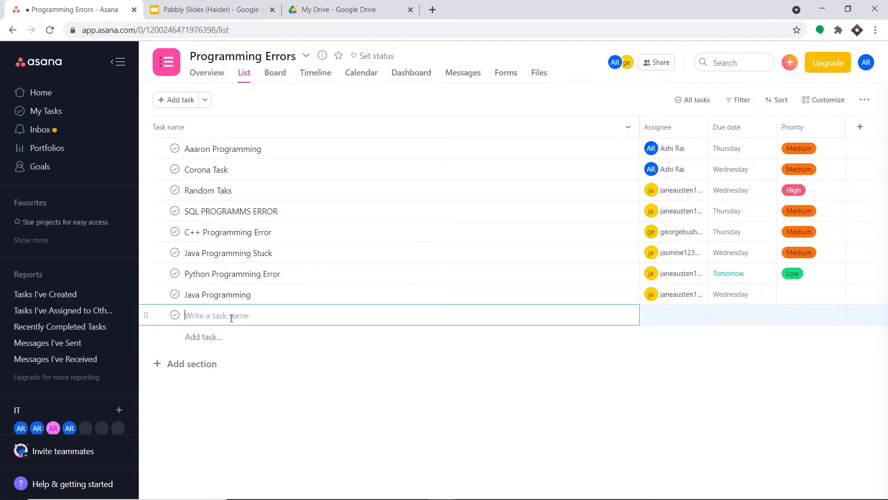
left_click(613, 318)
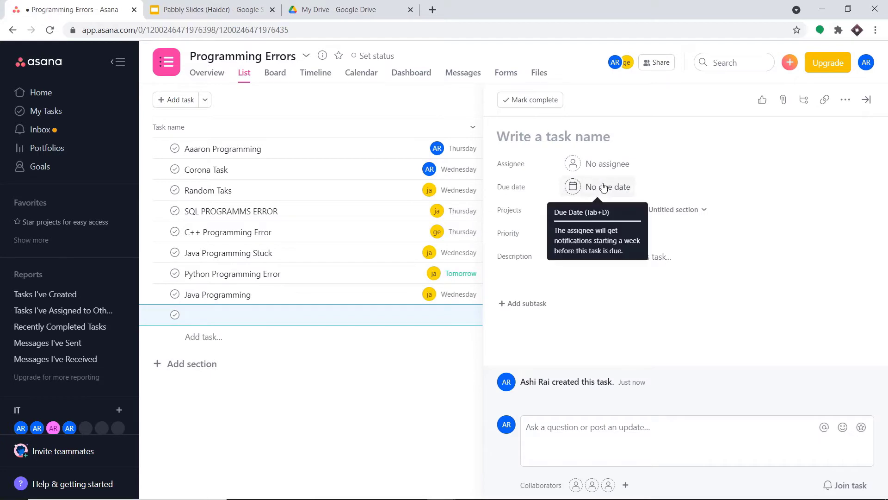
left_click(606, 163)
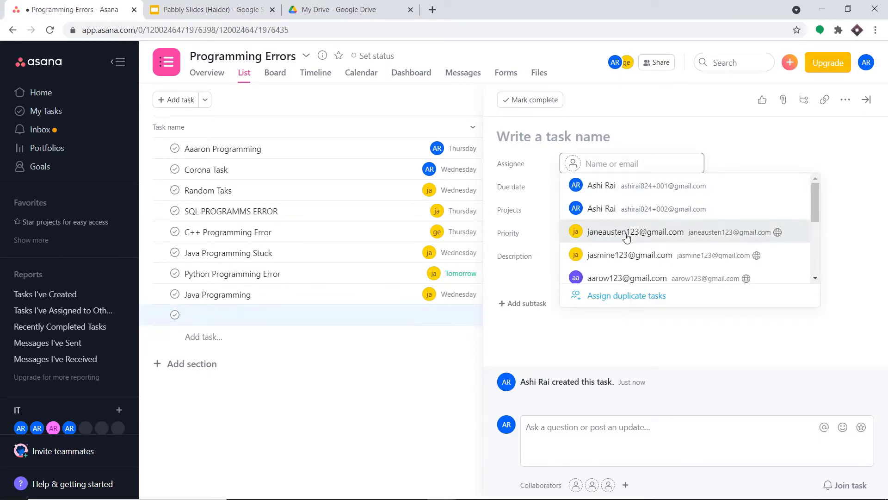
left_click(630, 278)
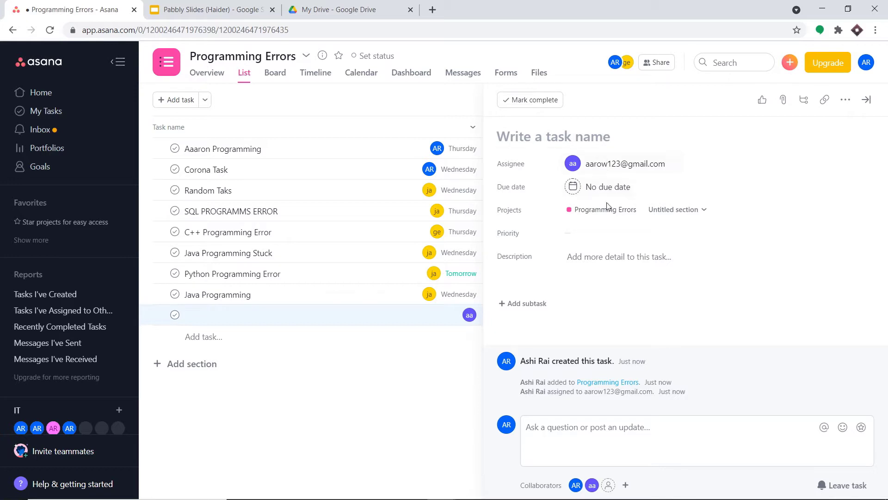
Step: Set the new task's due date to April 29, 2021 and its priority to Medium
left_click(597, 186)
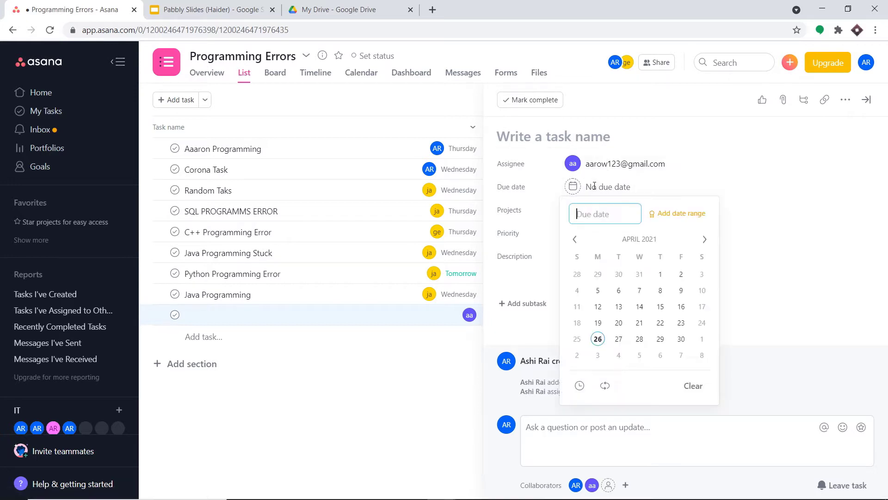
left_click(661, 339)
left_click(835, 265)
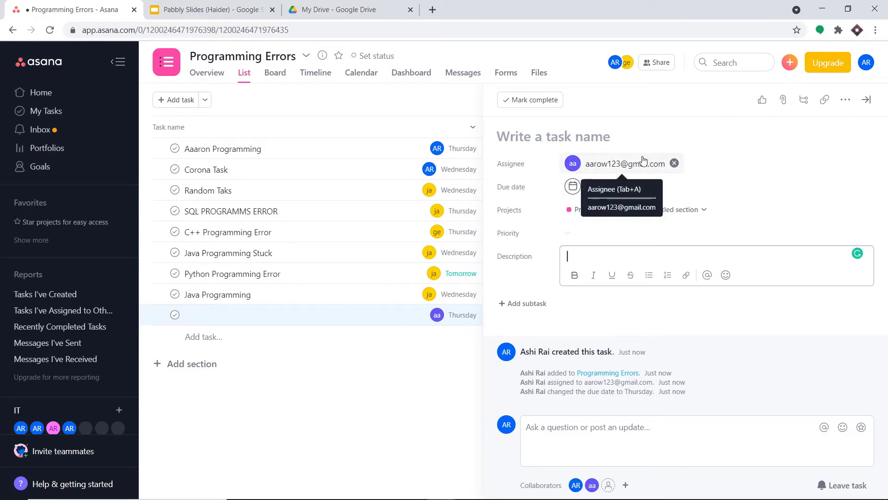
left_click(582, 236)
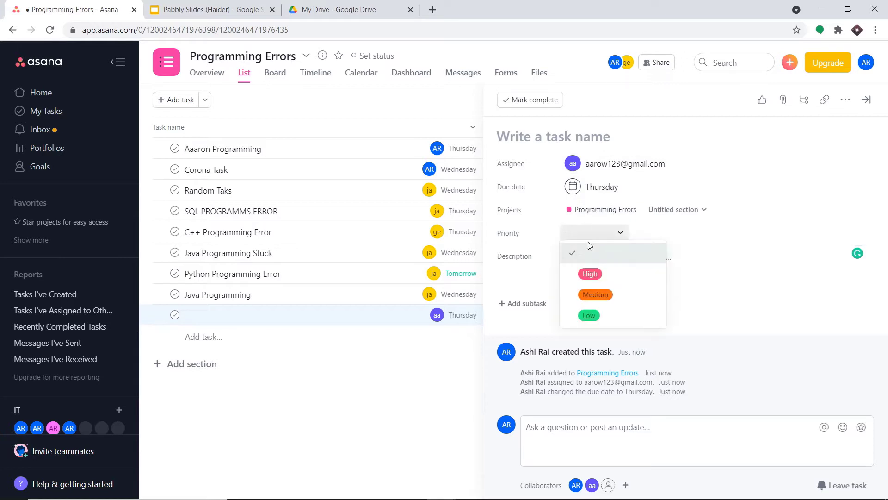
left_click(598, 291)
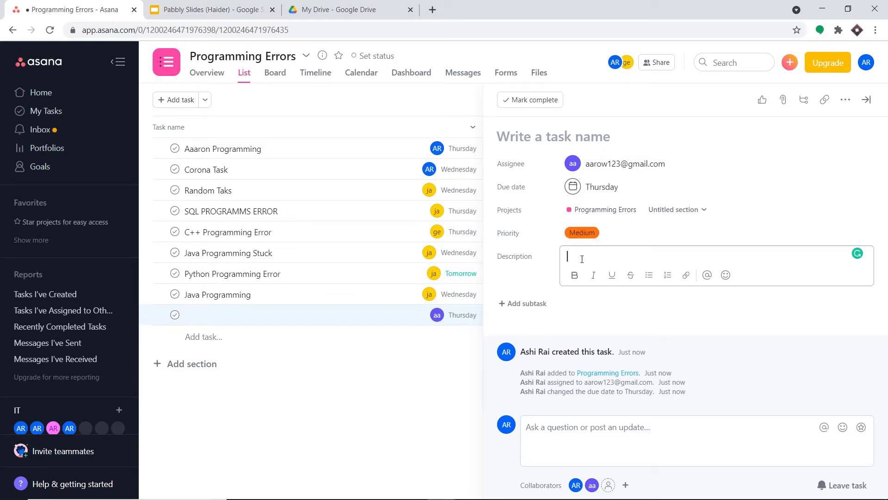
Step: Enter the description "The Compiler in selenium has failed", name the task "Selenium Error", and close its details
type("The Compiler in selenium")
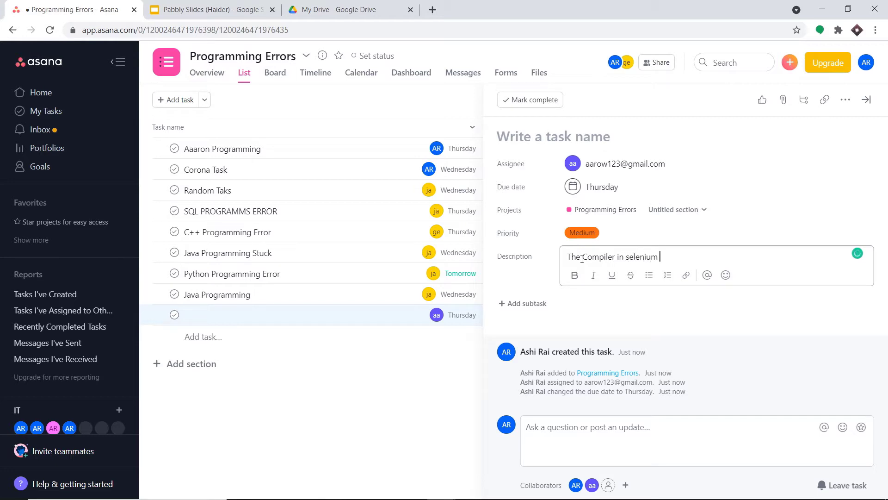
type("failed")
left_click(553, 135)
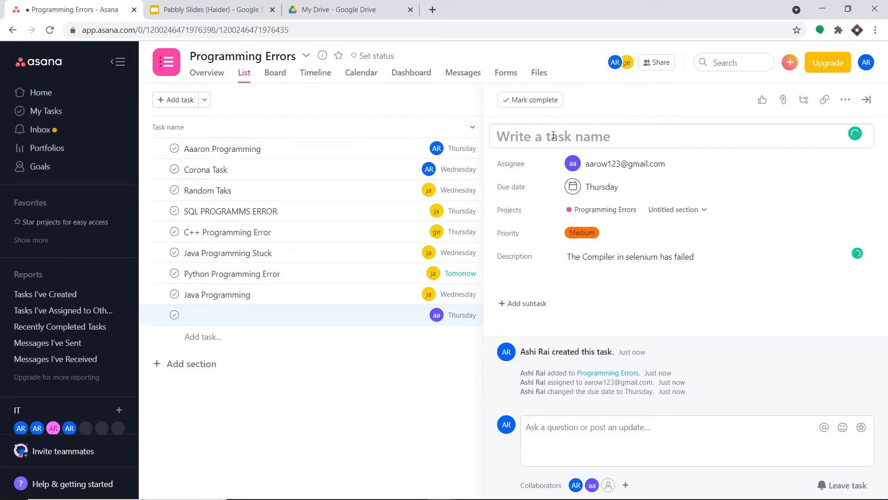
type("Selenium ")
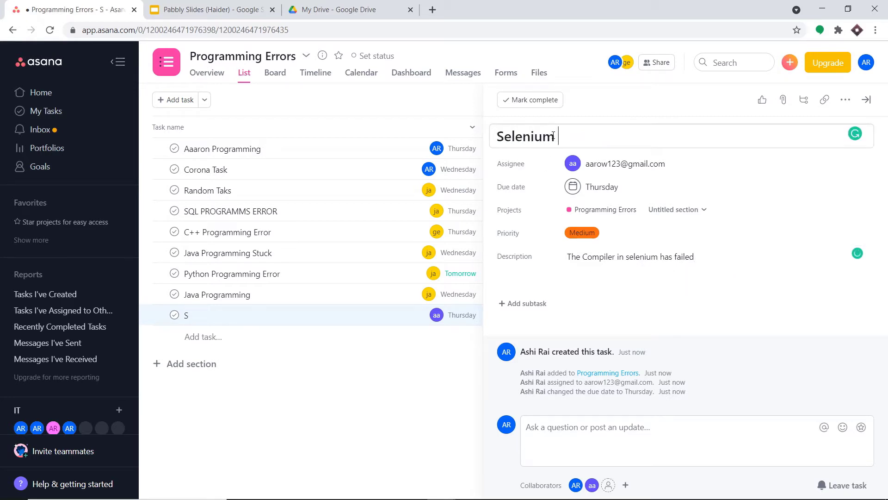
type("Error")
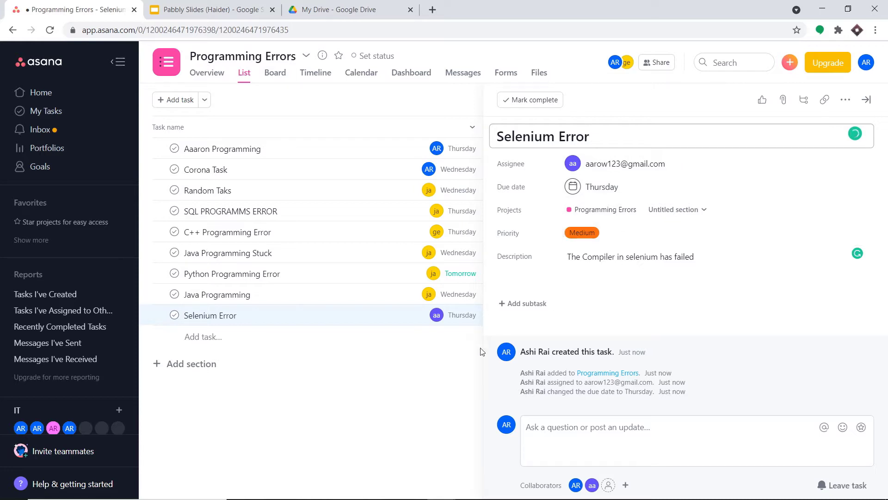
left_click(426, 398)
left_click(426, 399)
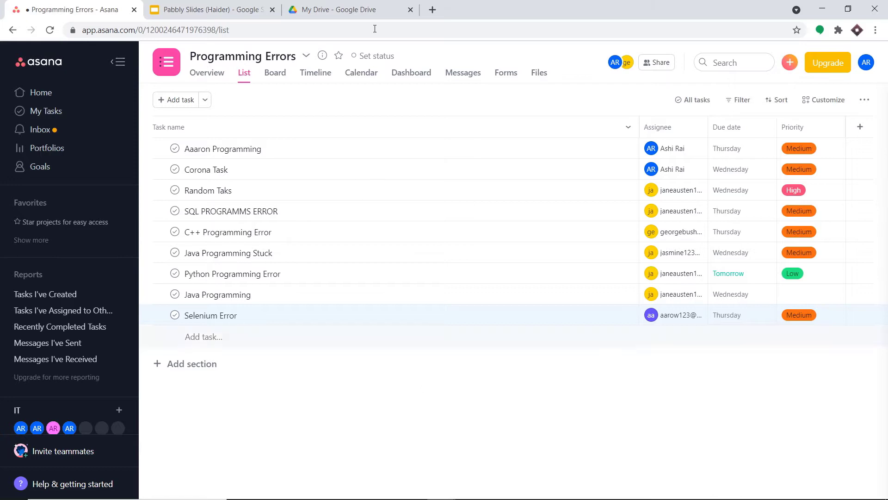
Step: Switch to Google Drive and reload My Drive to check for a folder named after the new task
left_click(369, 10)
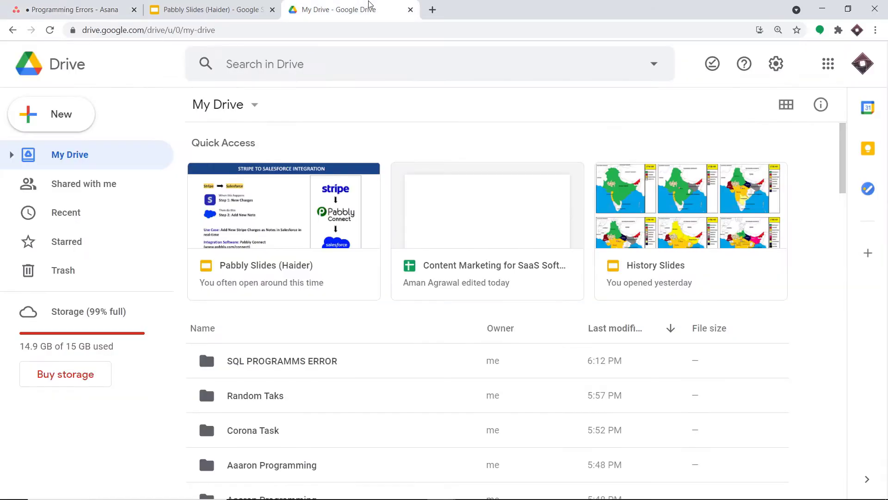
left_click(50, 30)
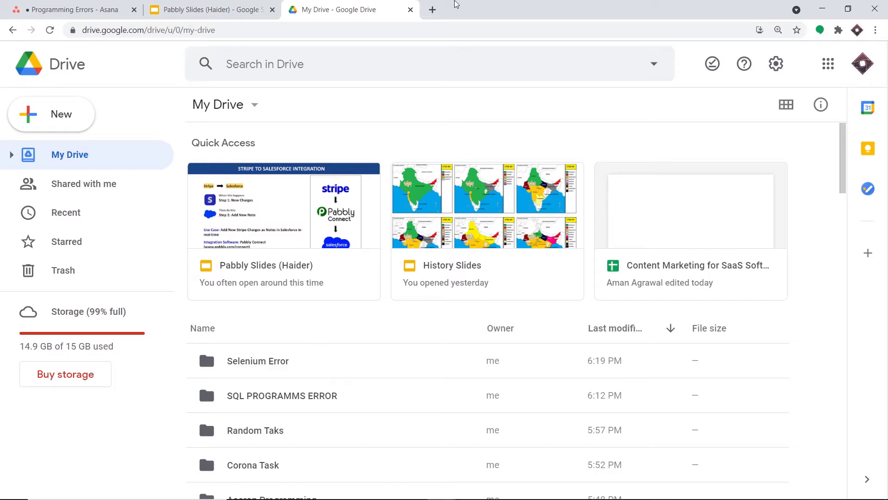
Step: Open pabbly.com in a new browser tab, sign in, and access the Connect application
left_click(433, 10)
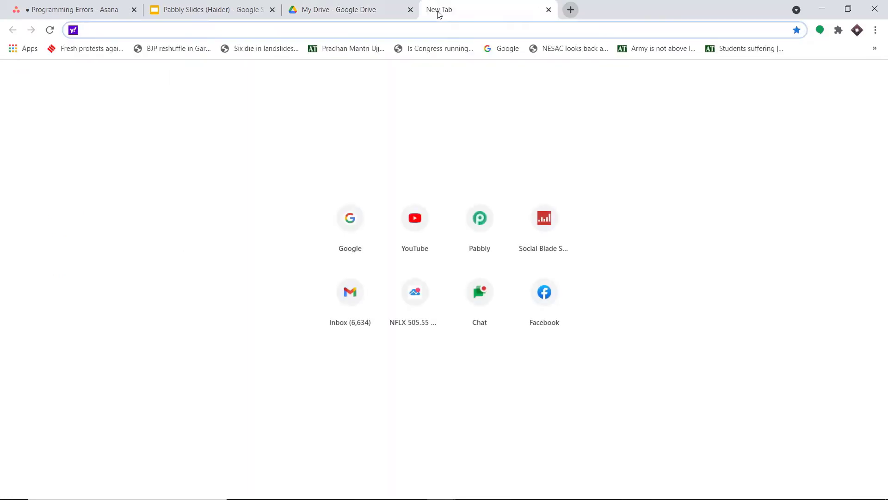
type("pa")
key("Return")
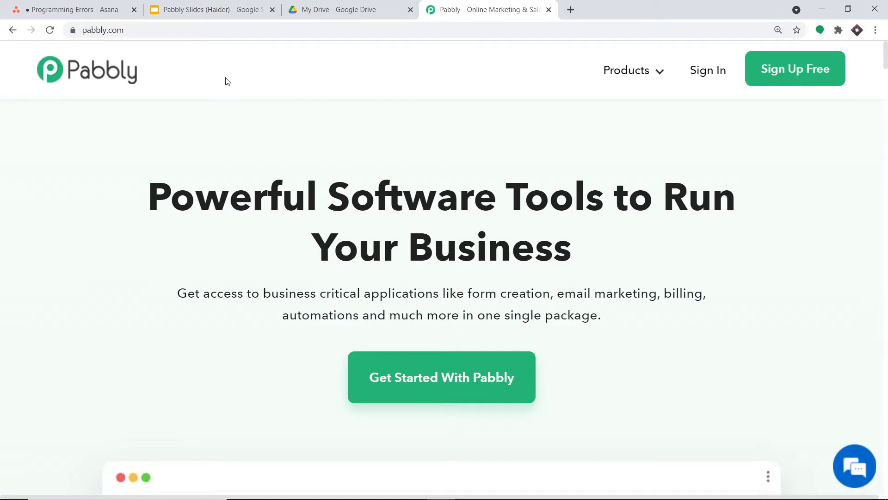
left_click(707, 73)
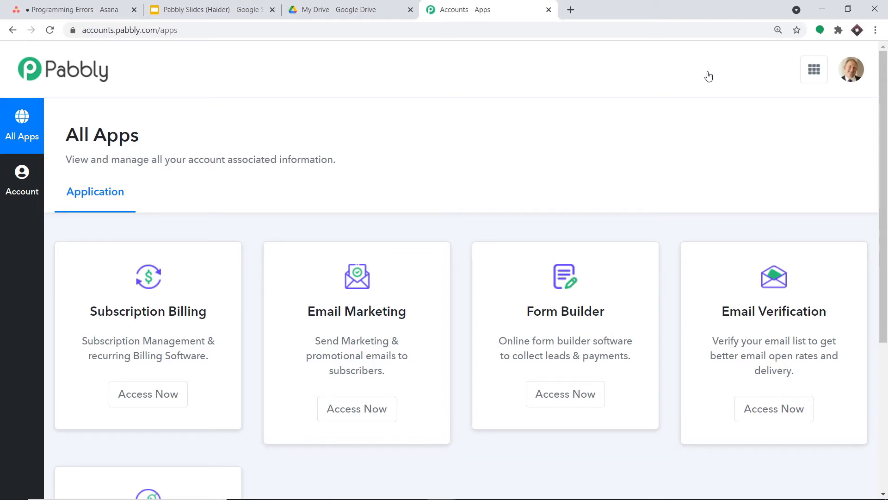
scroll(683, 220, "down", 5)
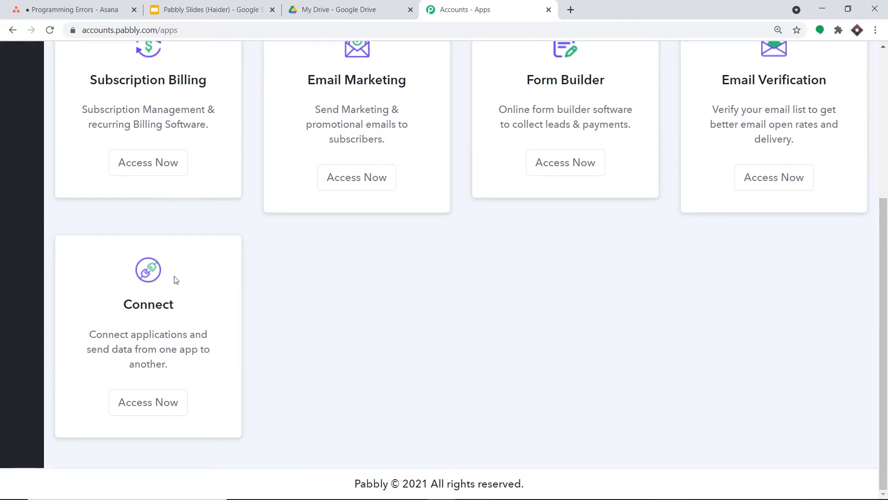
left_click(169, 402)
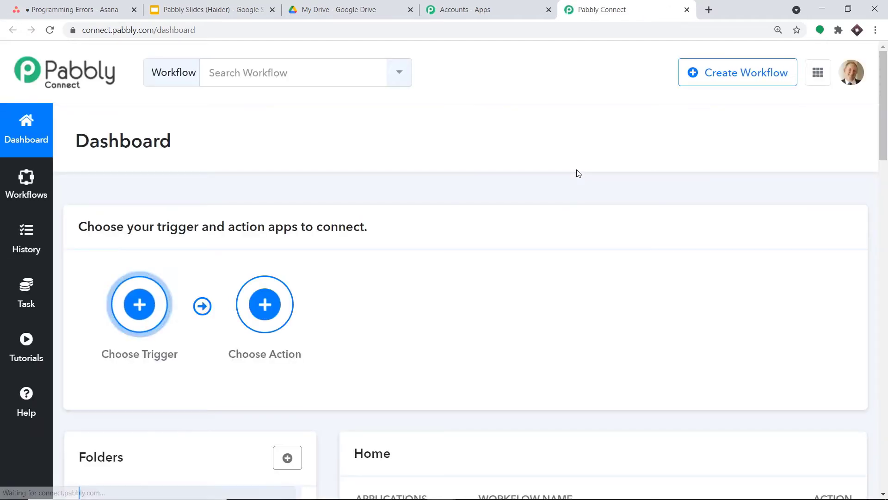
Step: Turn off the existing "Asana To Slack" workflow in the Home folder list
left_click(730, 73)
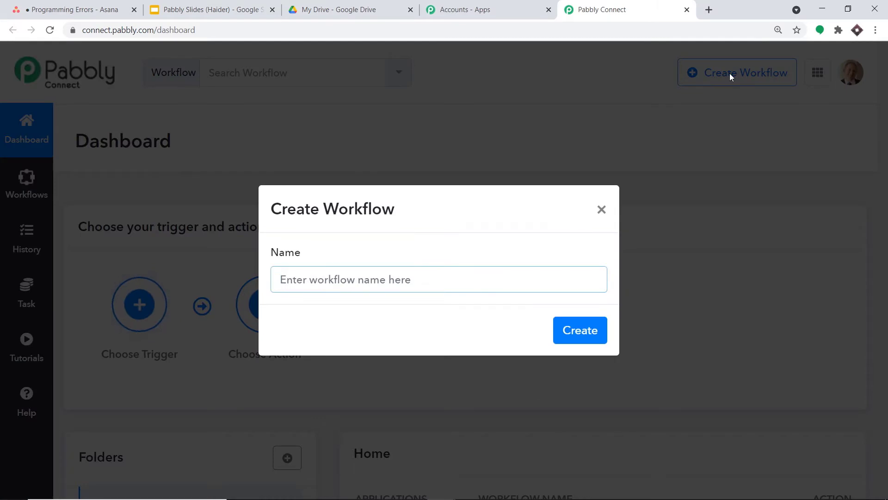
left_click(602, 210)
scroll(660, 149, "down", 4)
scroll(662, 169, "down", 3)
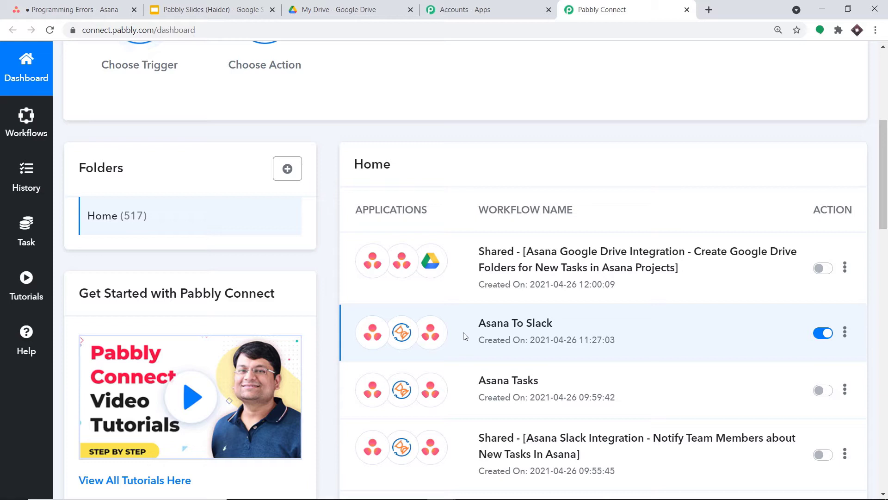
left_click(821, 332)
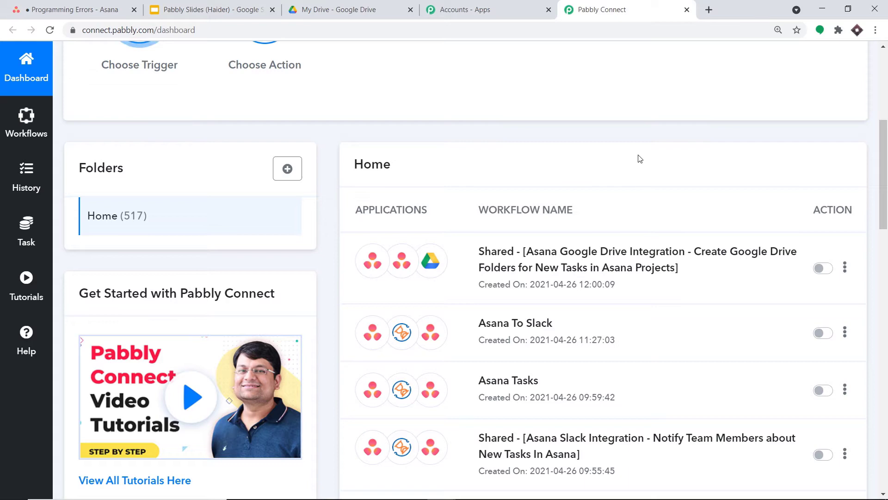
scroll(637, 159, "up", 3)
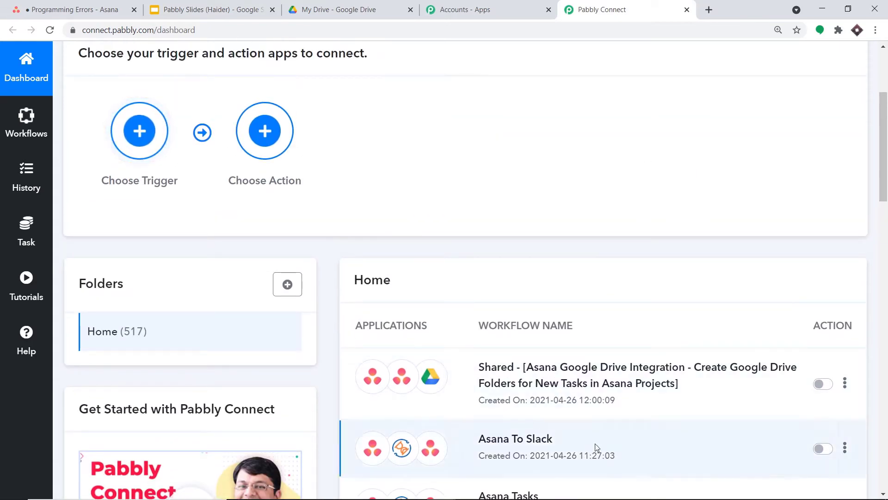
scroll(694, 287, "up", 4)
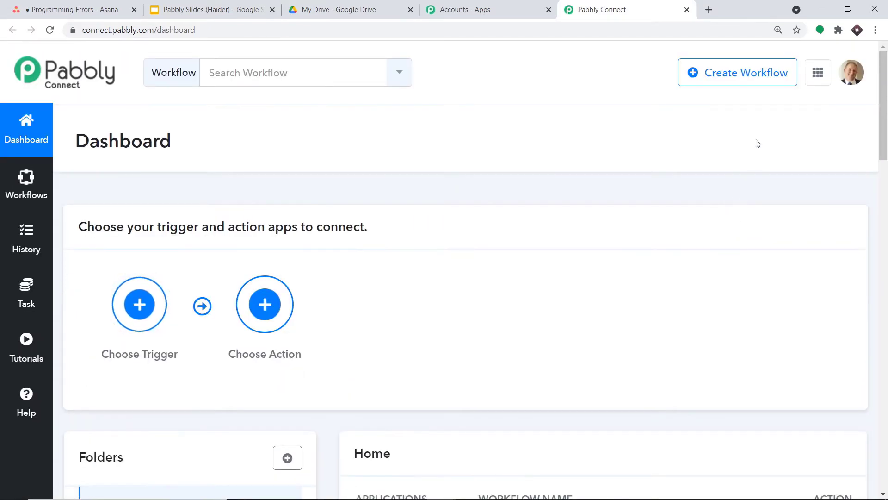
Step: Create a new workflow named "Asana To Google Drive"
left_click(743, 84)
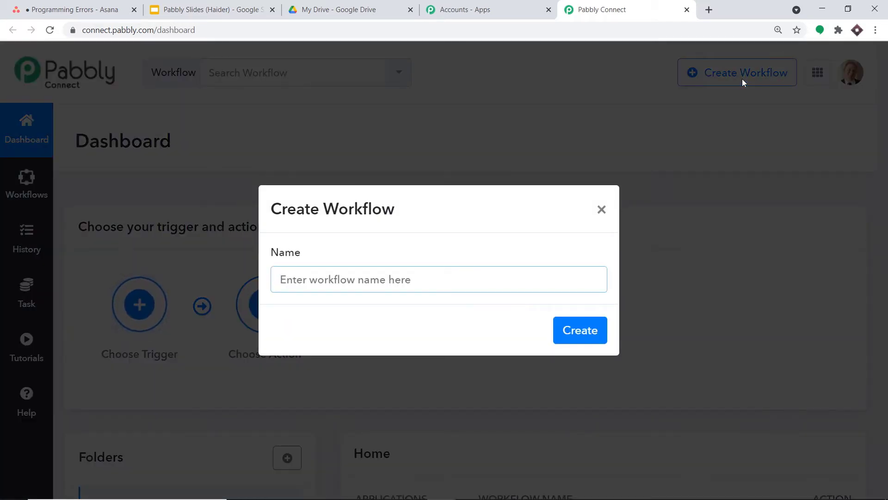
type("Asana To Google Drive")
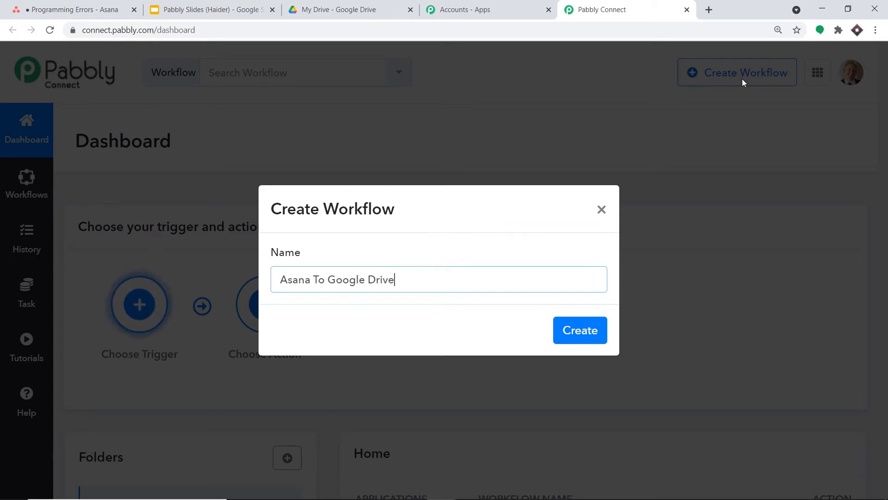
left_click(596, 338)
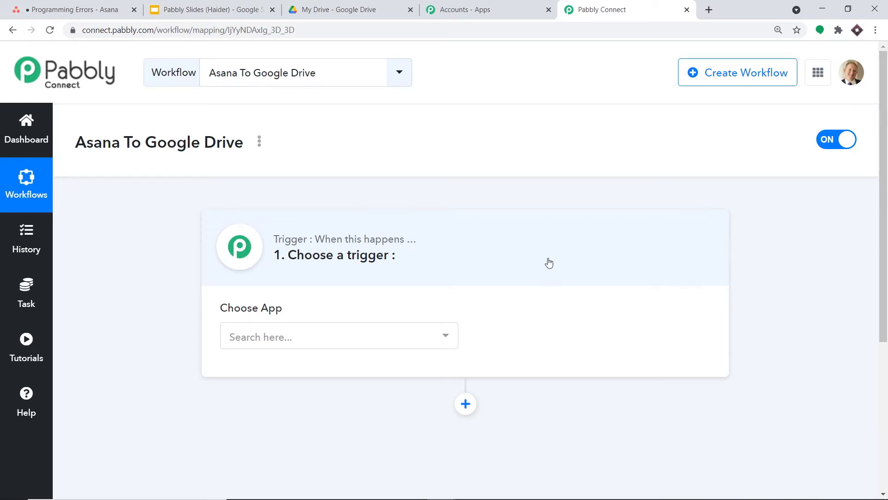
Step: Set the workflow's trigger app to Asana with the trigger event New Task in Project
left_click(372, 342)
type("asana")
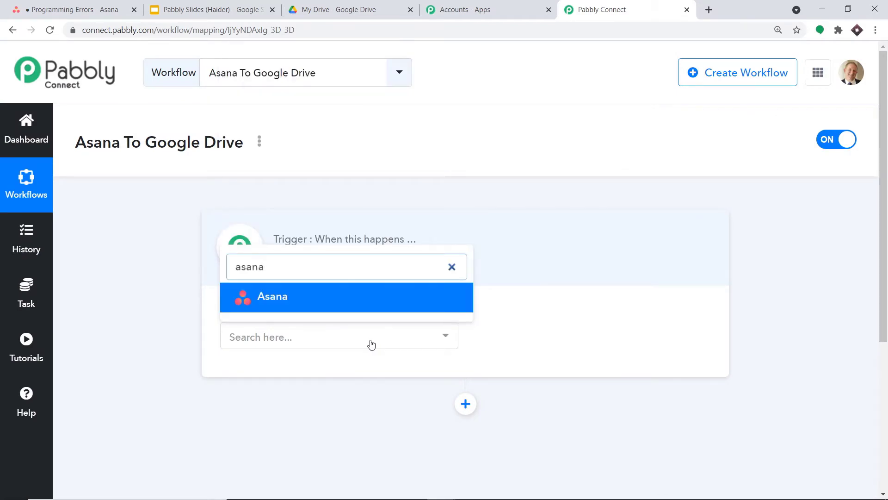
left_click(323, 295)
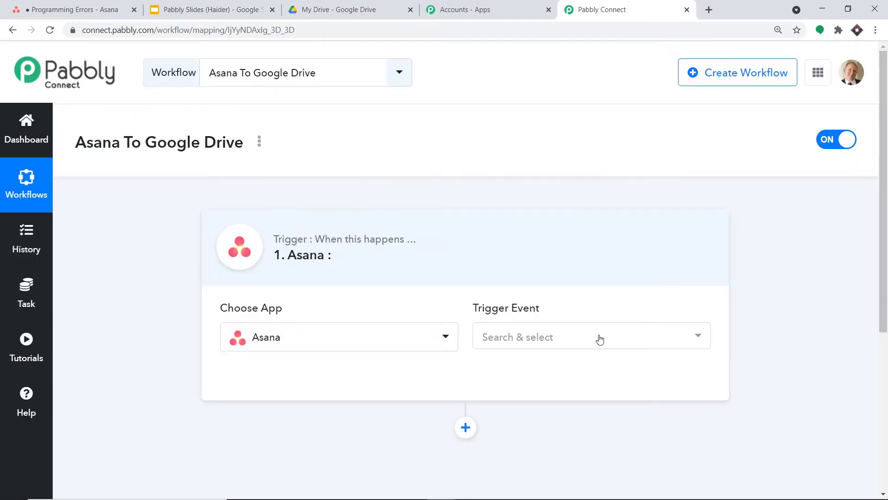
left_click(600, 339)
scroll(597, 366, "down", 1)
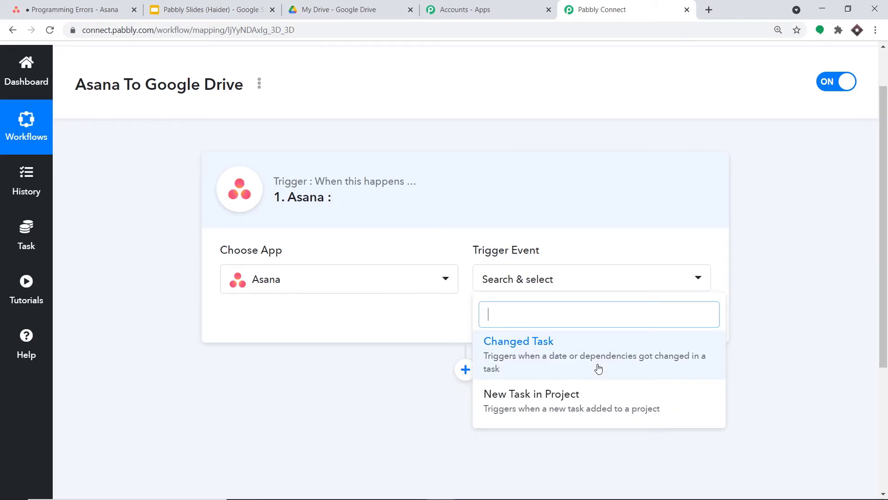
left_click(582, 406)
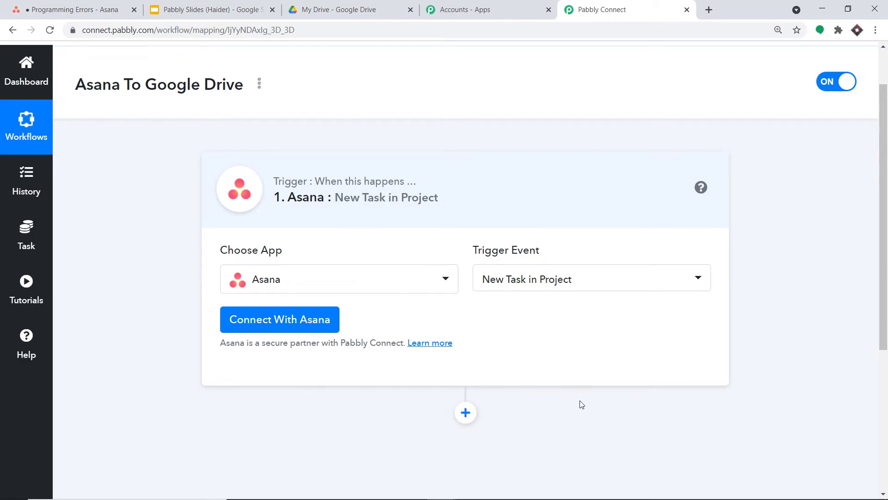
Step: Connect the trigger to Asana by authorizing new credentials and acknowledge the authorization
left_click(276, 321)
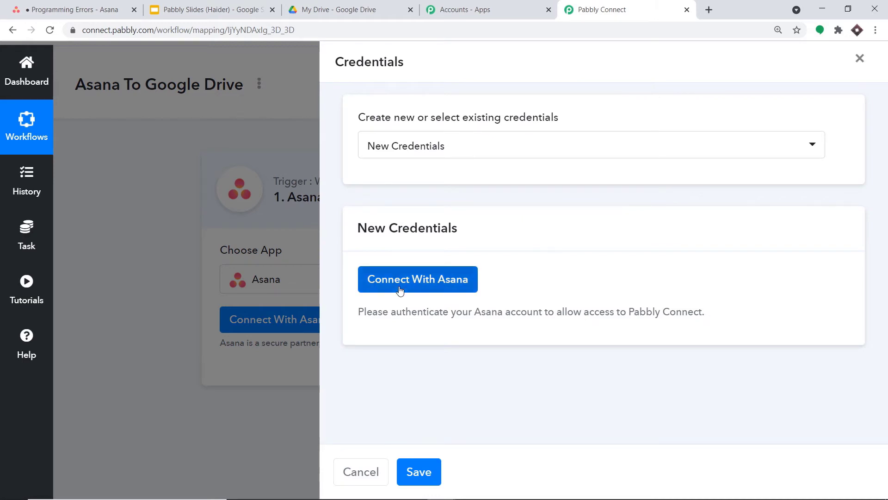
left_click(400, 290)
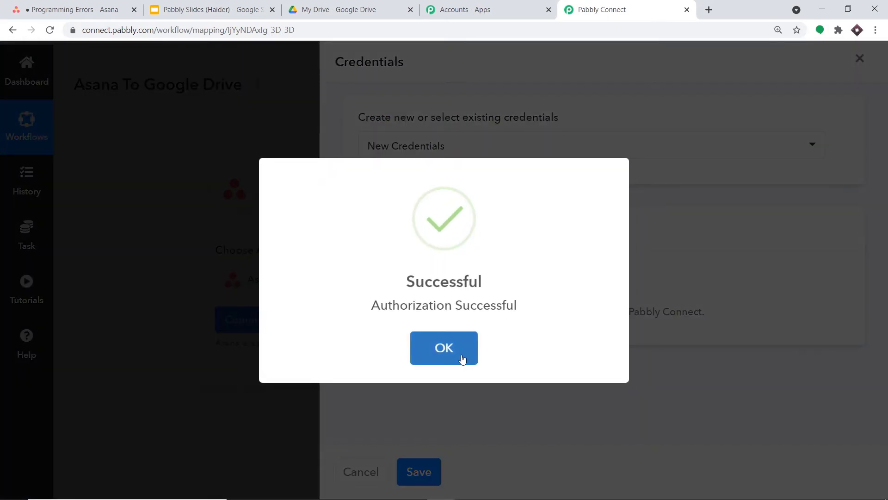
left_click(462, 359)
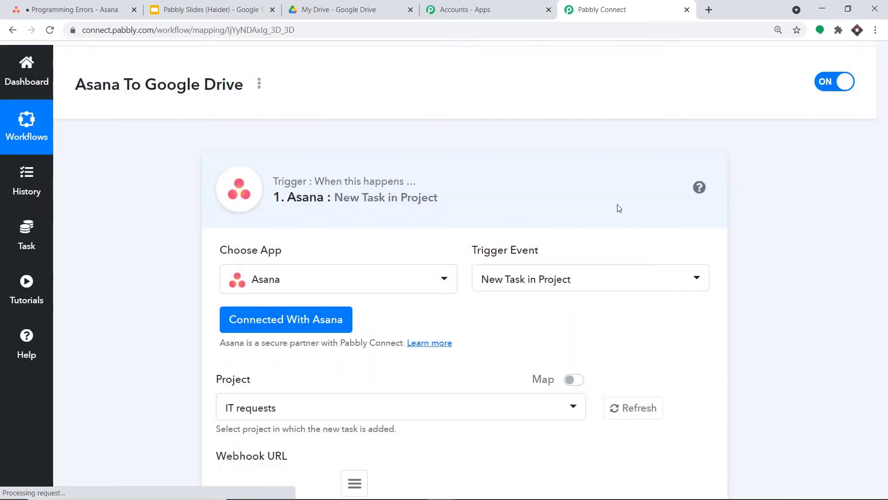
Step: Examine the trigger's available Asana projects and compare them with the recent projects on the Asana home page
scroll(625, 222, "down", 2)
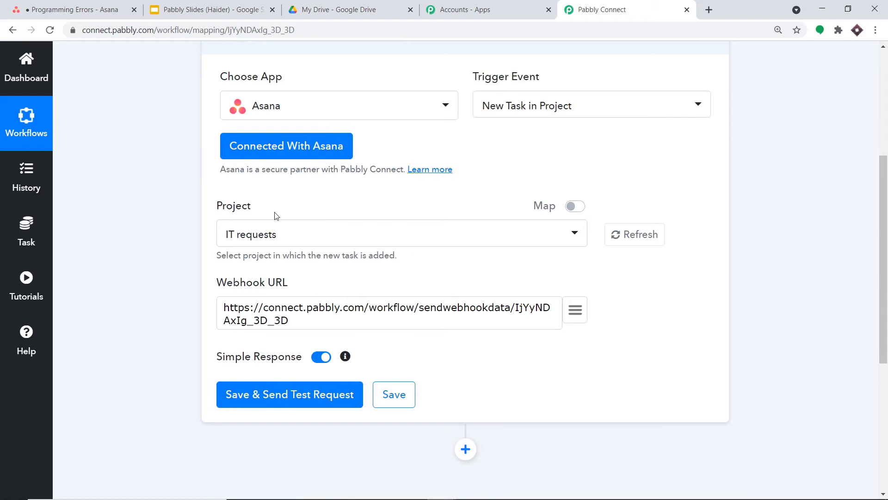
left_click(260, 237)
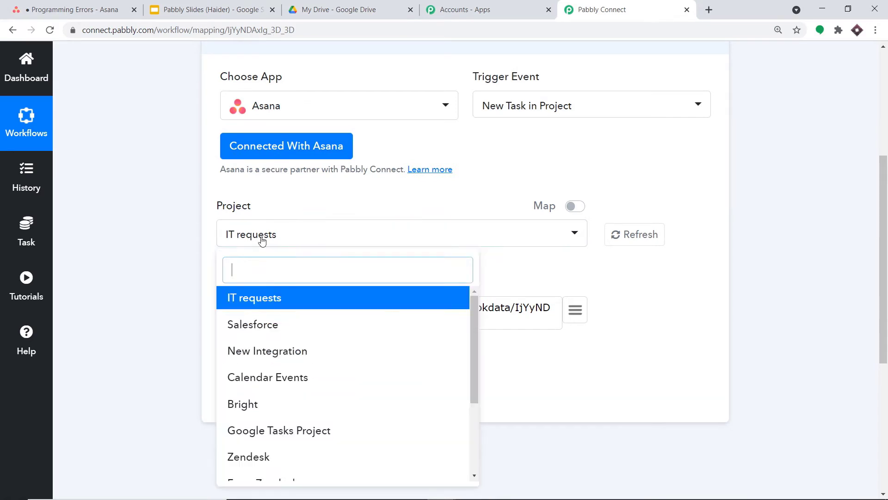
scroll(292, 336, "down", 5)
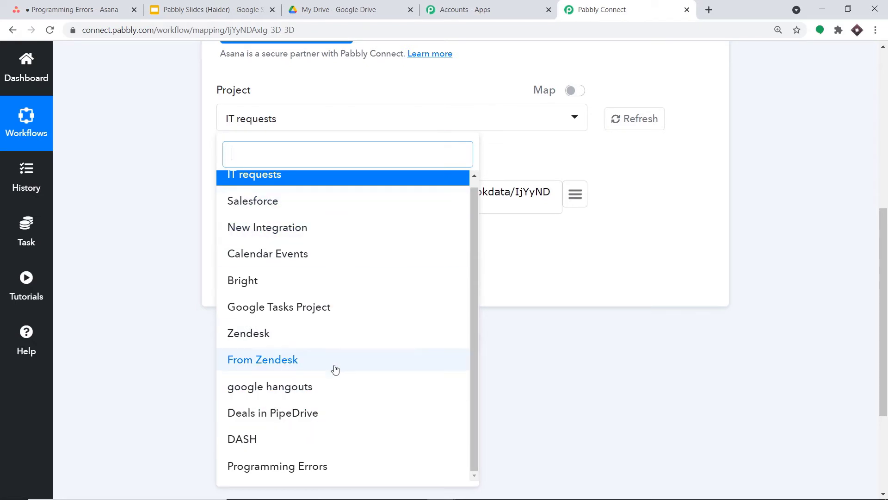
left_click(74, 5)
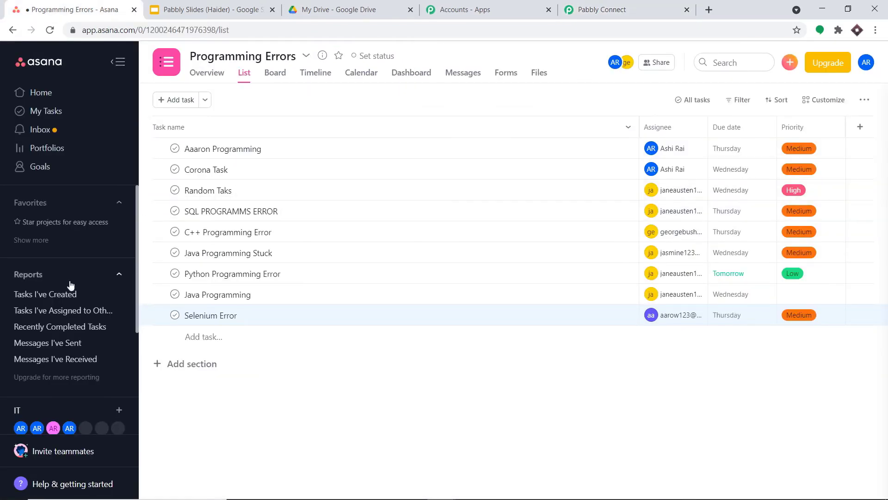
left_click(42, 95)
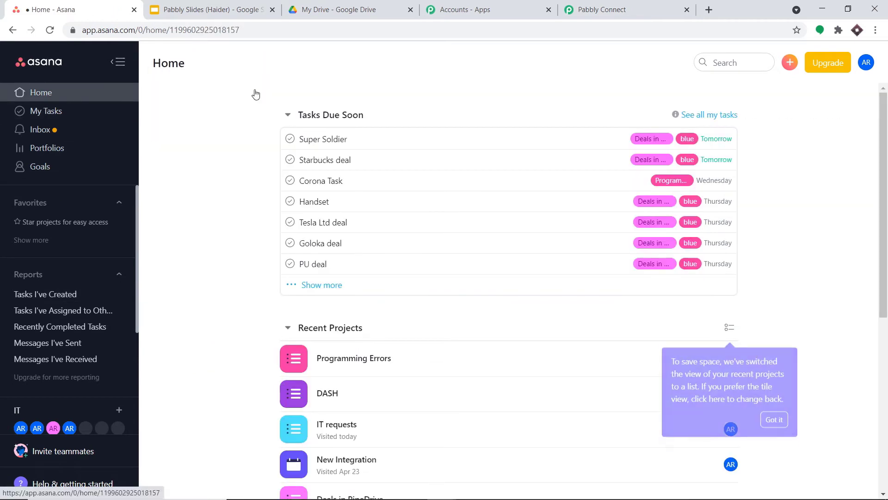
scroll(383, 200, "down", 3)
scroll(378, 288, "down", 3)
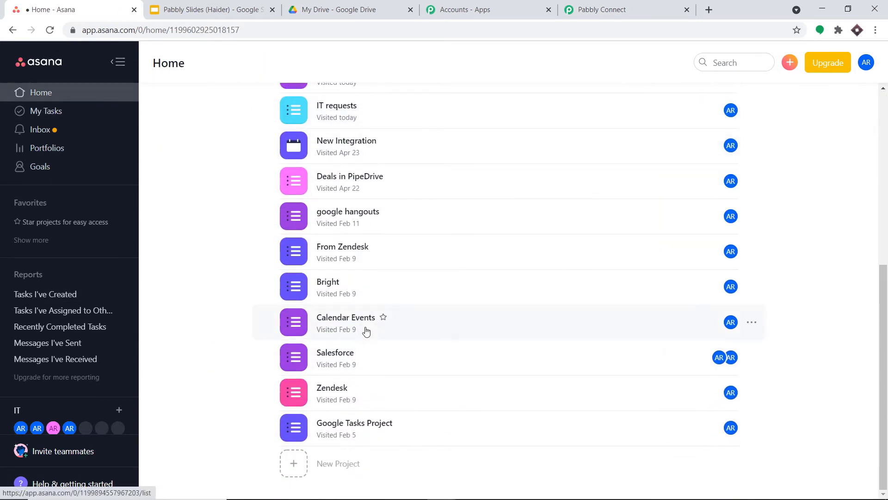
scroll(531, 332, "up", 3)
left_click(654, 4)
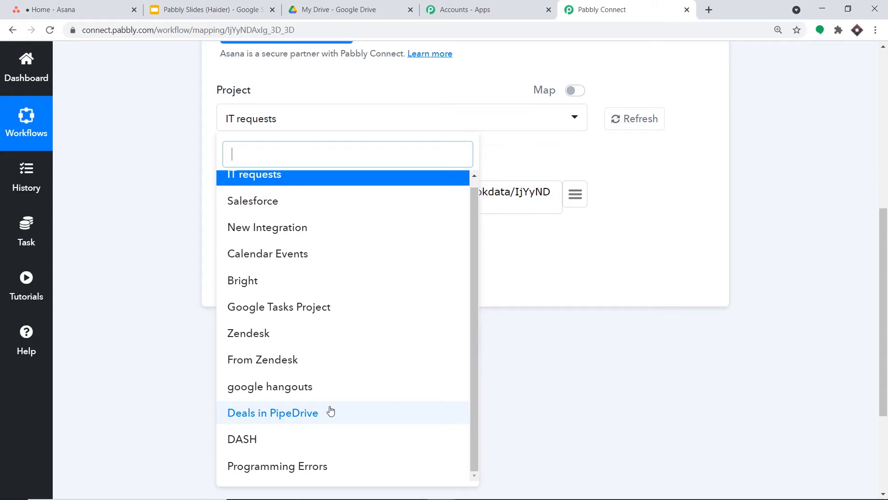
Step: Switch to Asana and start a new blank project named "NEW PROGRAMMING ERRORS"
left_click(73, 3)
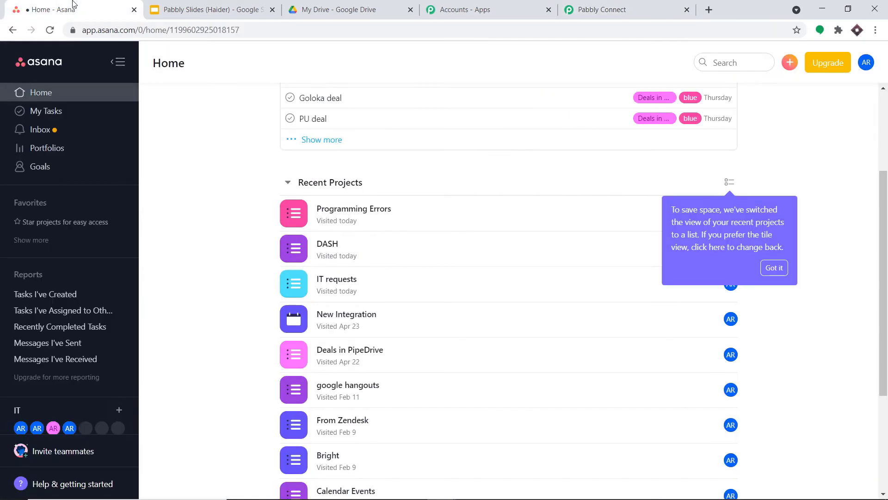
scroll(494, 251, "down", 4)
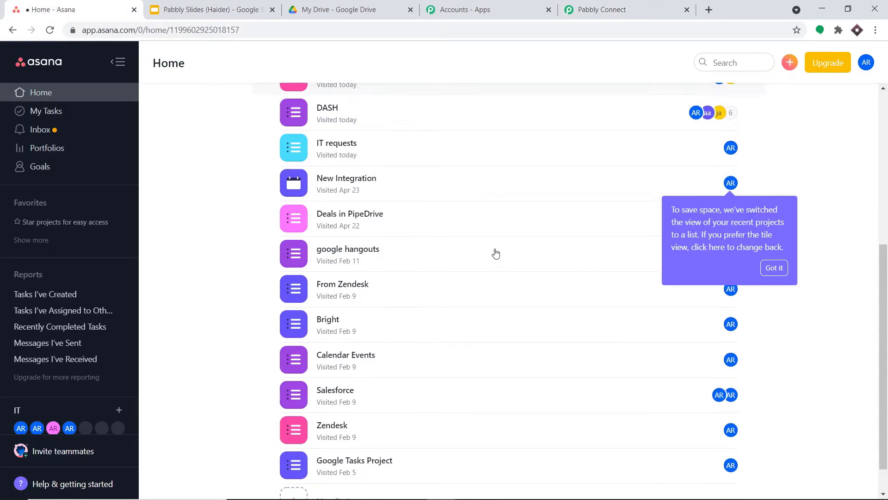
left_click(342, 468)
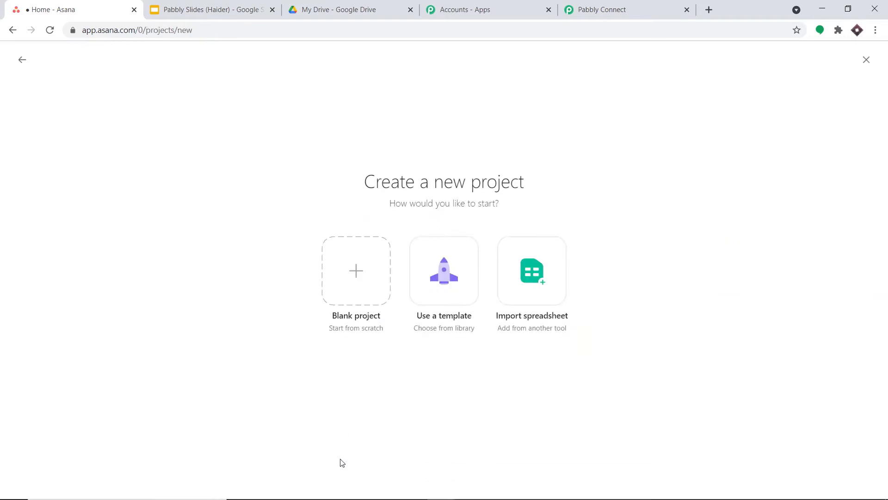
left_click(369, 272)
left_click(126, 185)
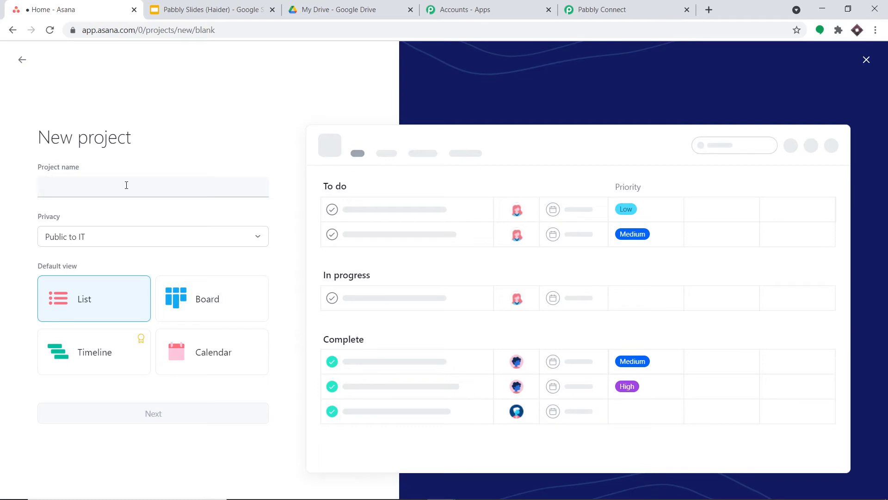
type("NEW PROGRAA")
key("BackSpace")
type("MMING ")
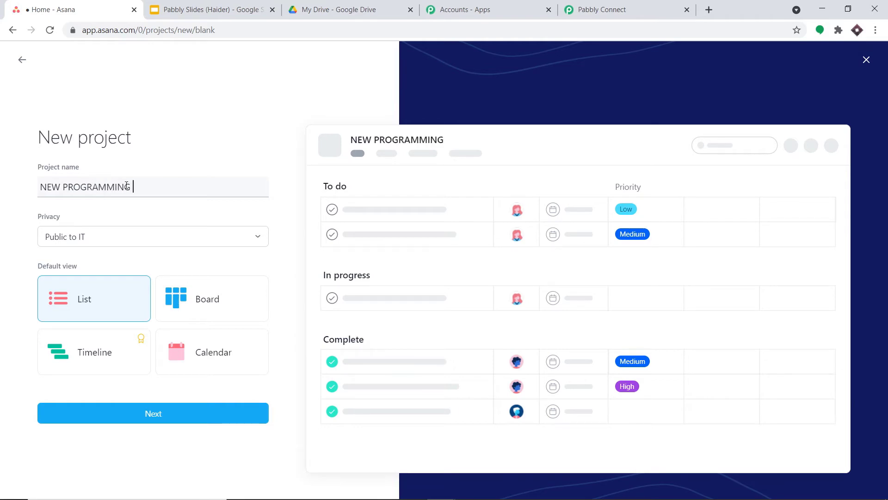
type("ERRORS")
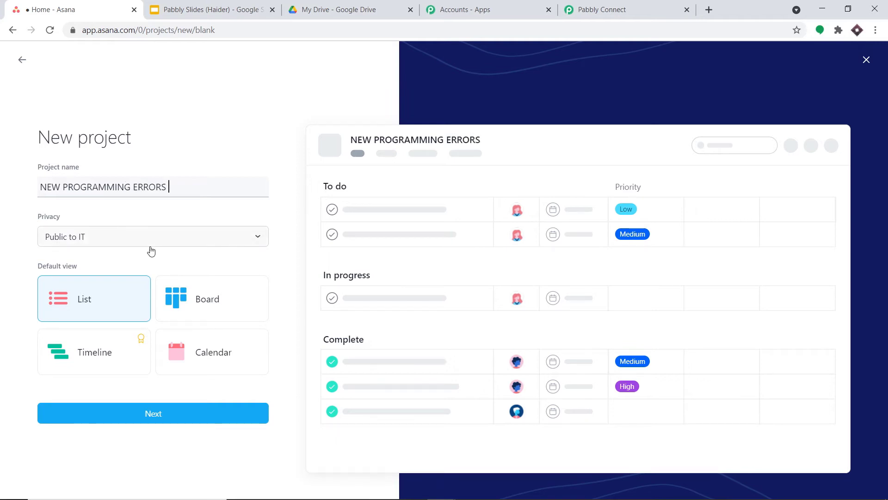
Step: Choose List as the project's default view and create the project with the default color, icon and Priority field
left_click(200, 311)
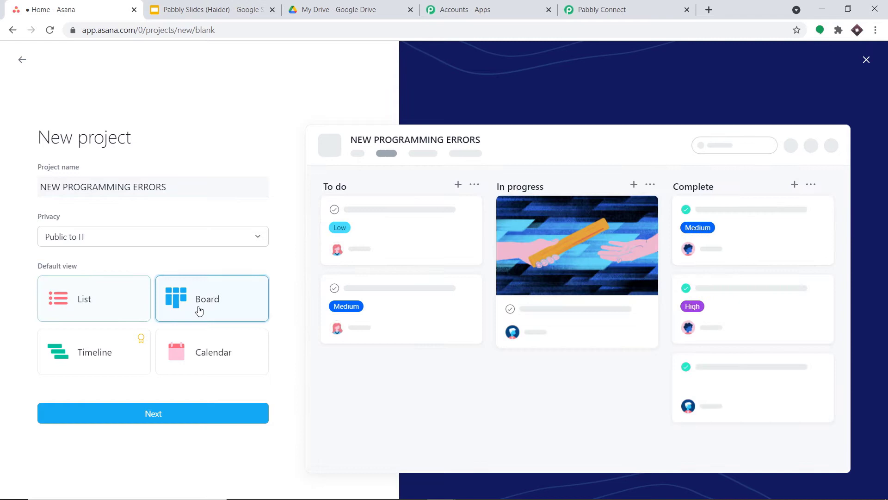
left_click(74, 306)
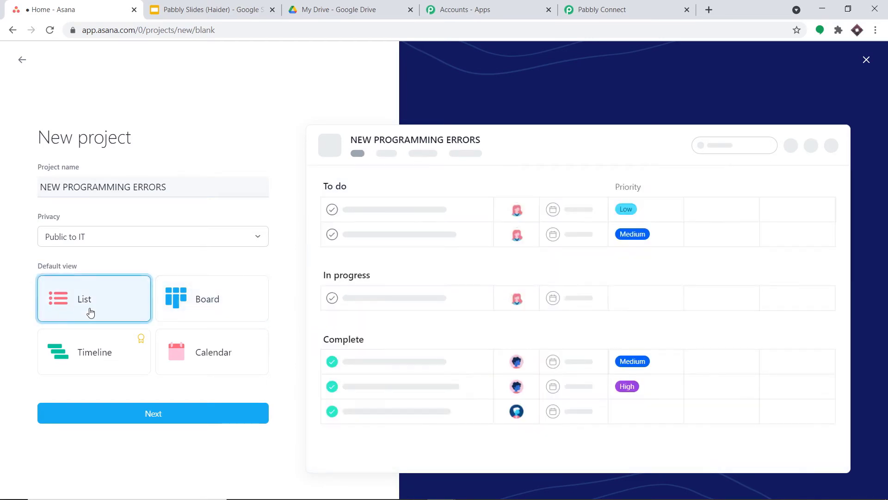
left_click(176, 413)
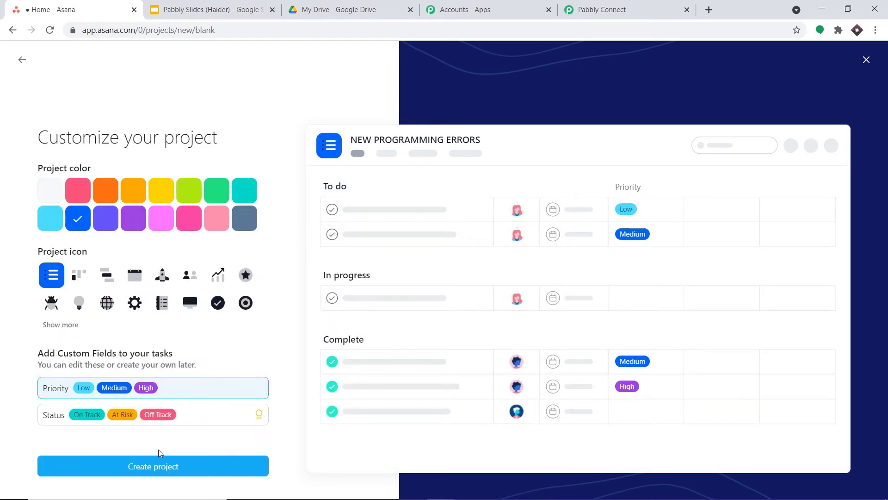
left_click(159, 465)
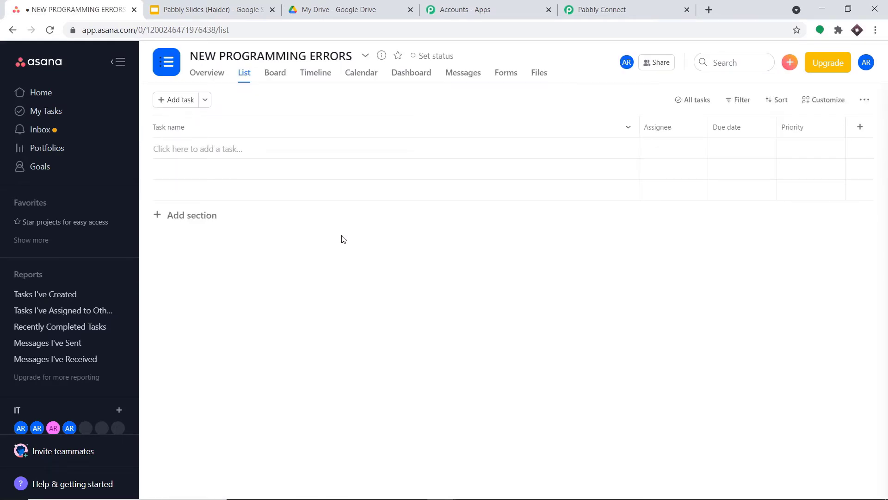
Step: Switch to Pabbly Connect, refresh the trigger's project list and select NEW PROGRAMMING ERRORS as the project
left_click(619, 4)
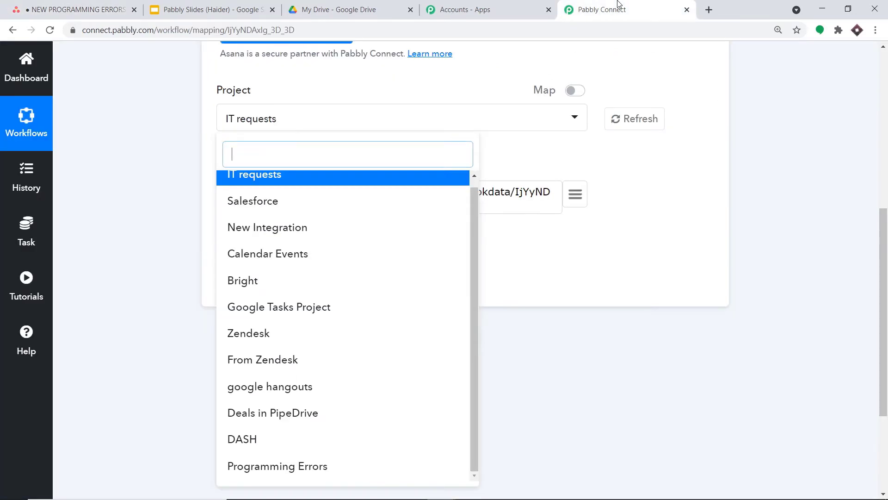
left_click(646, 119)
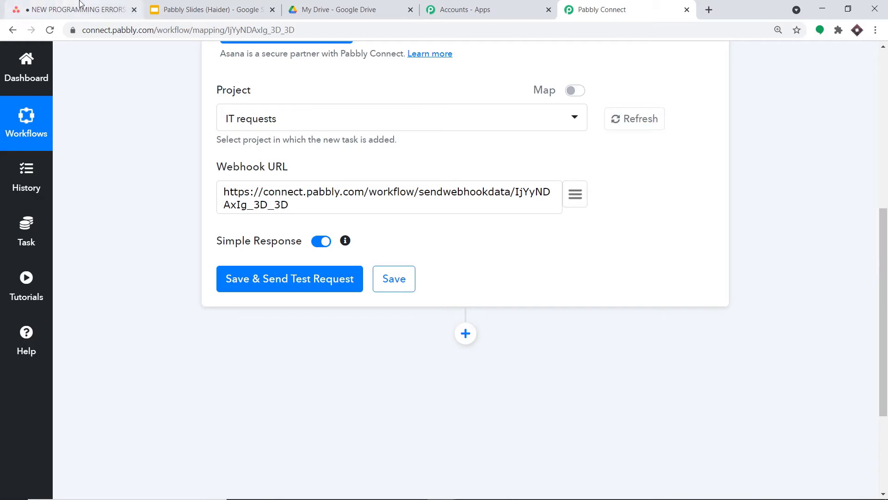
left_click(405, 127)
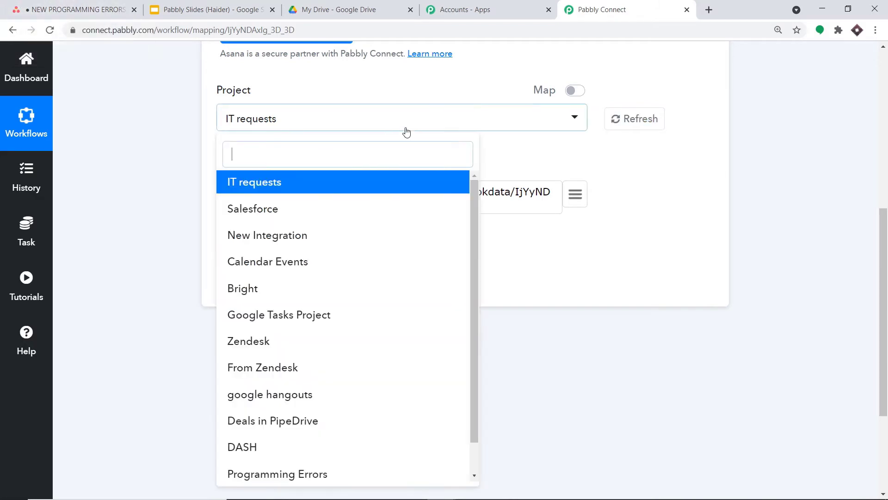
scroll(373, 319, "down", 2)
scroll(373, 319, "down", 1)
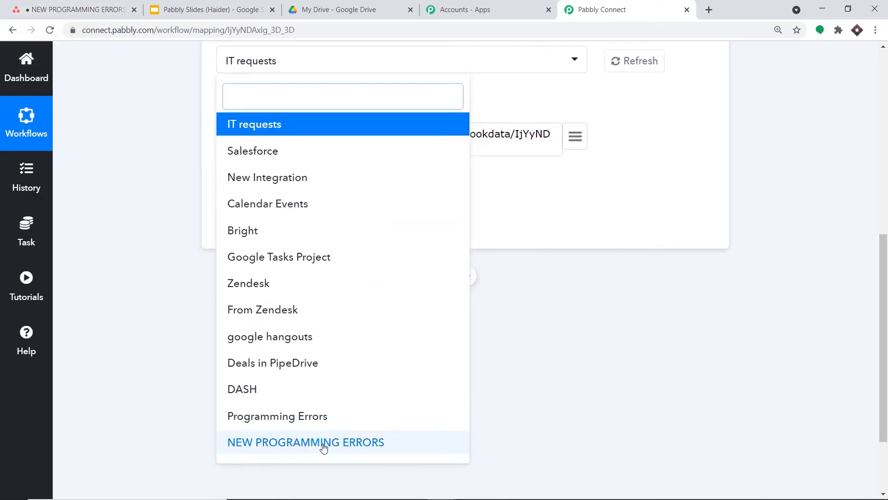
left_click(323, 448)
scroll(352, 375, "up", 3)
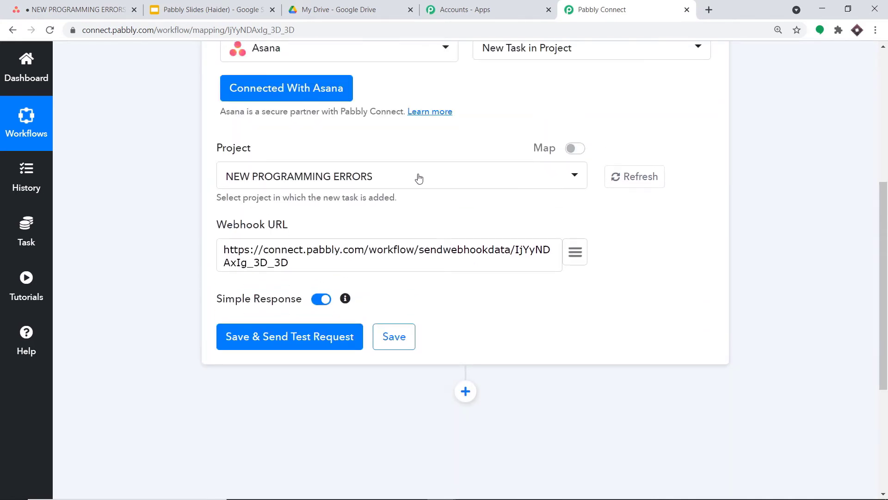
scroll(418, 178, "up", 1)
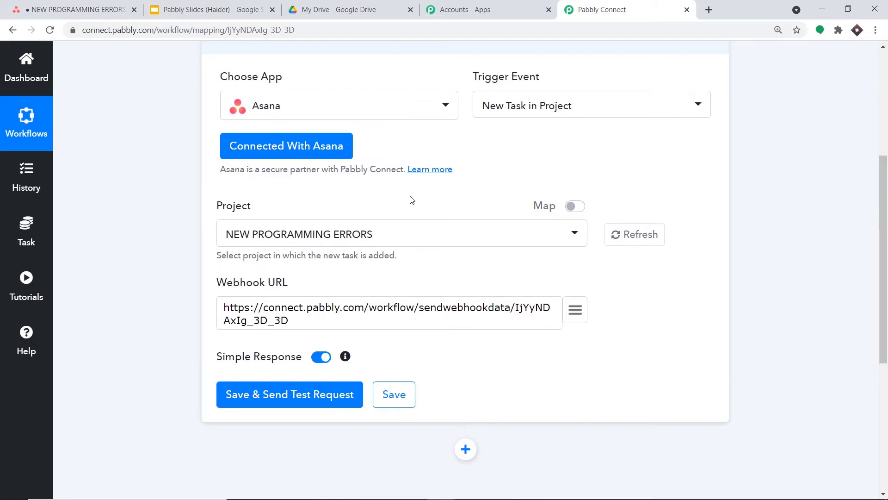
scroll(412, 199, "down", 1)
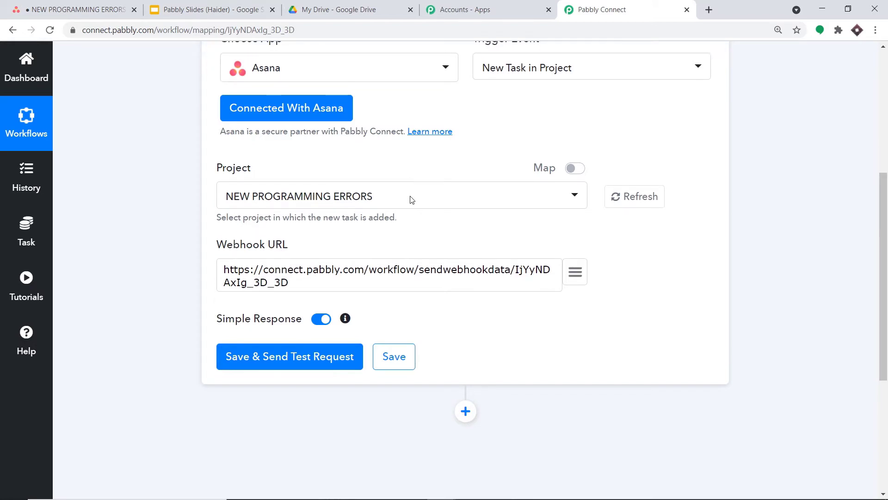
scroll(411, 200, "up", 1)
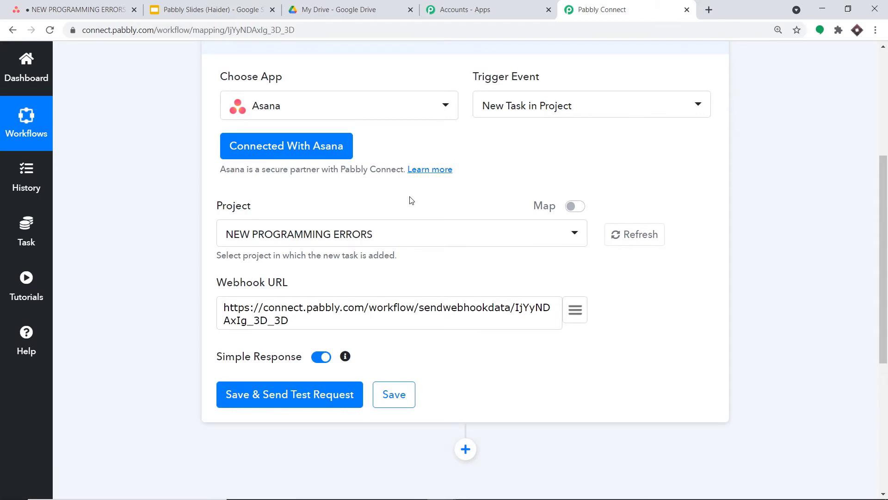
key("ctrl+a")
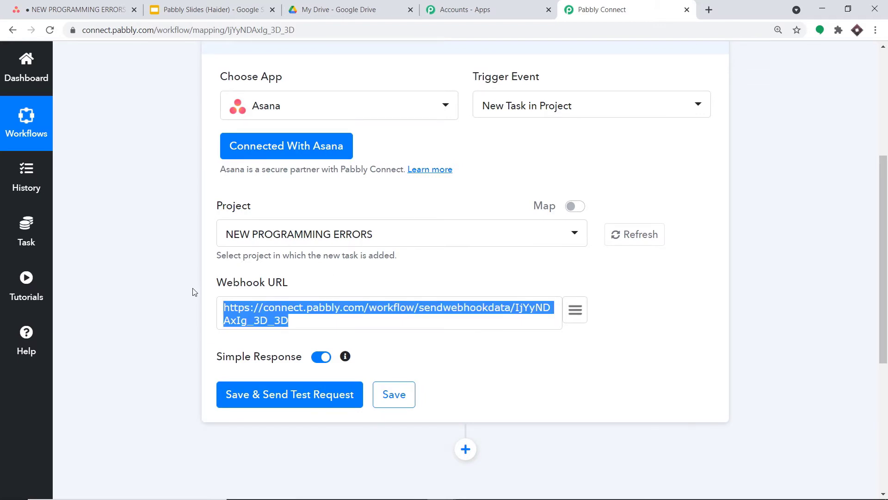
left_click(416, 282)
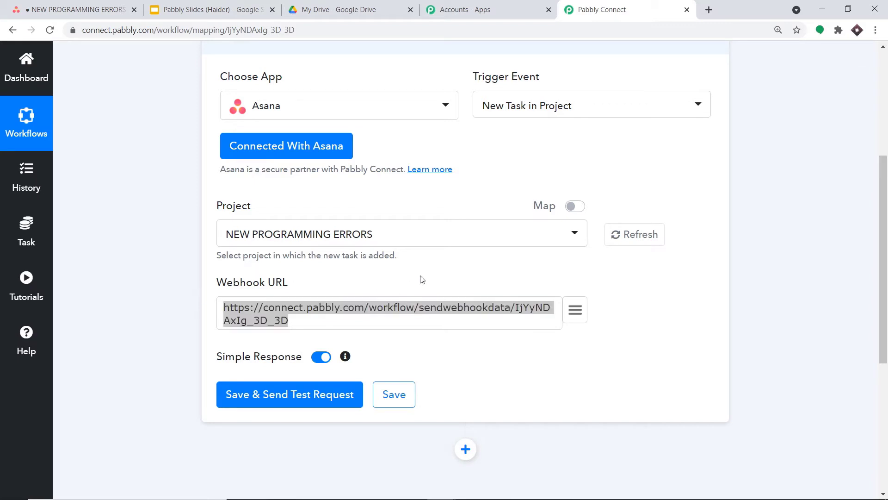
Step: Save the Asana trigger, send a test request and review the API response
scroll(353, 306, "down", 1)
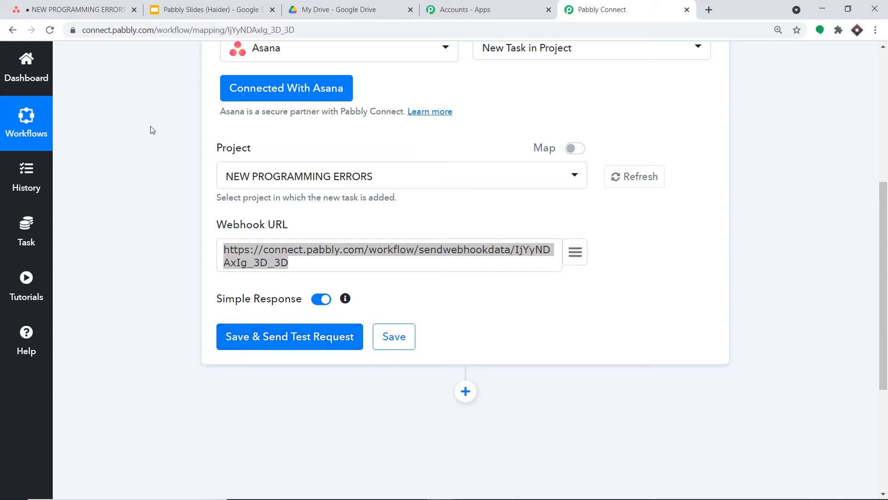
left_click(263, 338)
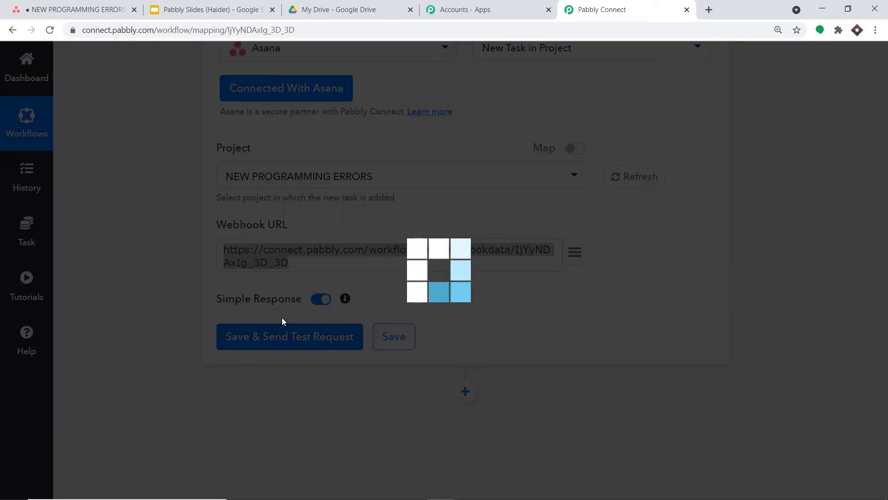
scroll(417, 287, "down", 6)
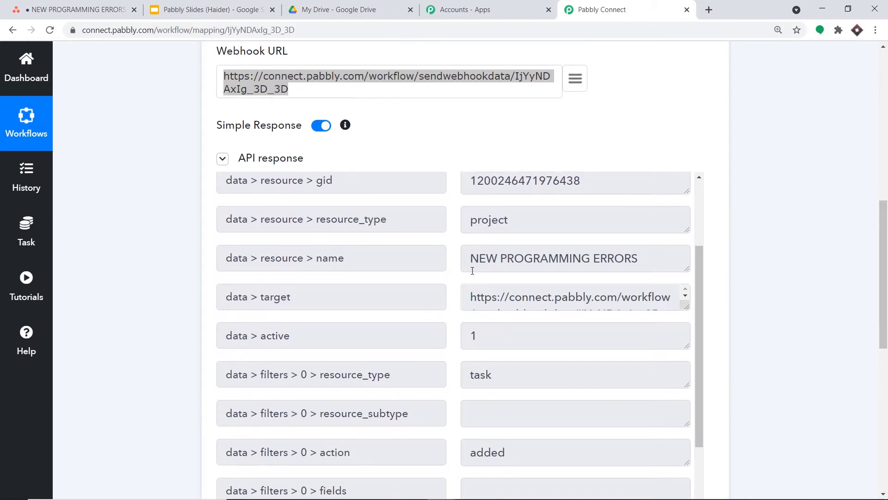
scroll(472, 271, "up", 8)
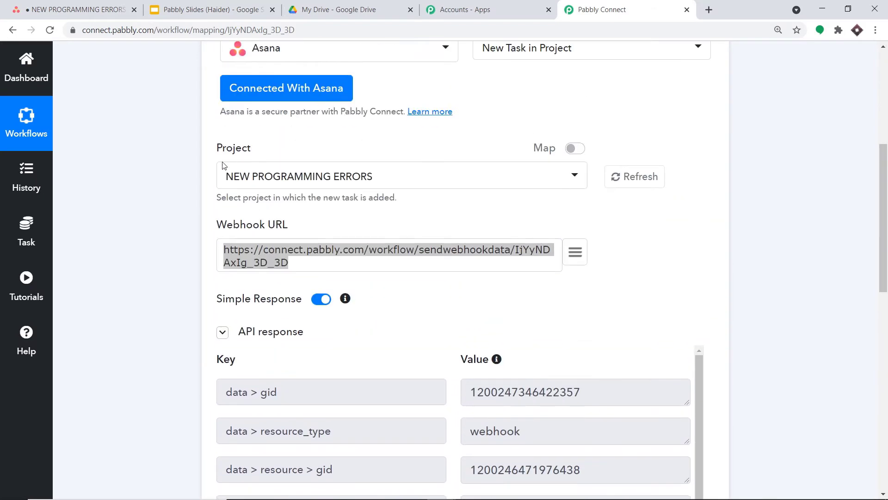
left_click(74, 9)
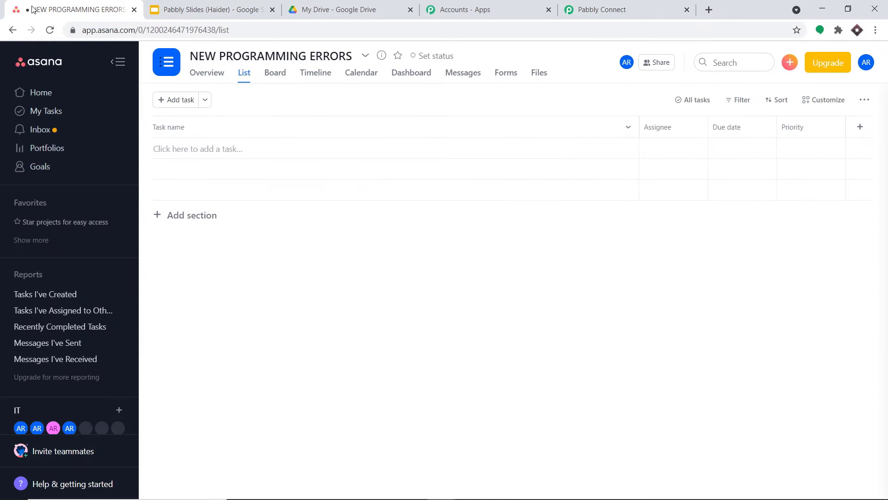
left_click(602, 9)
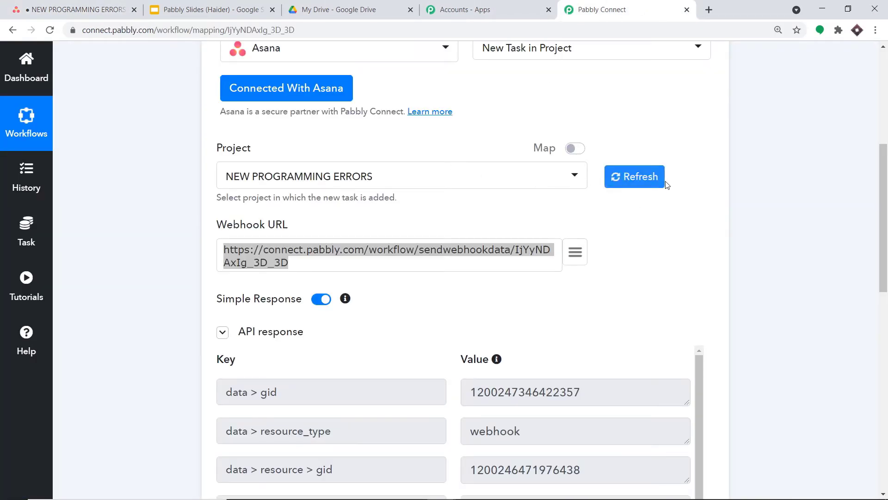
left_click(111, 10)
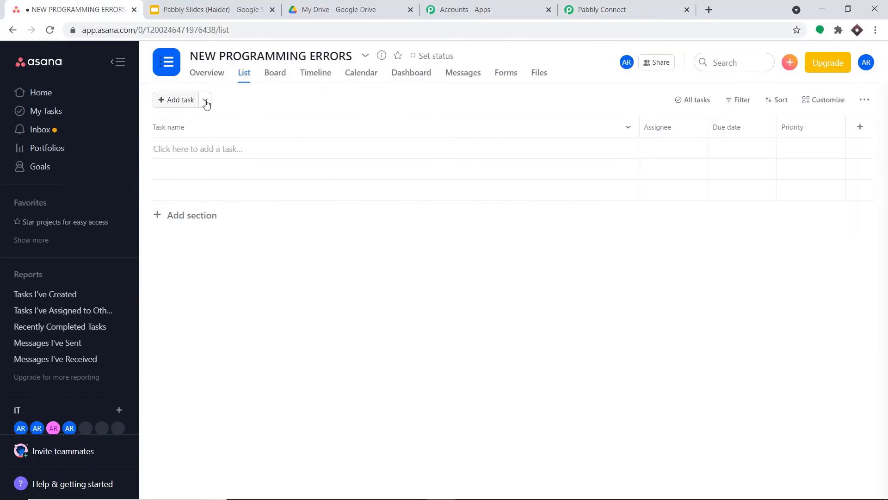
left_click(597, 8)
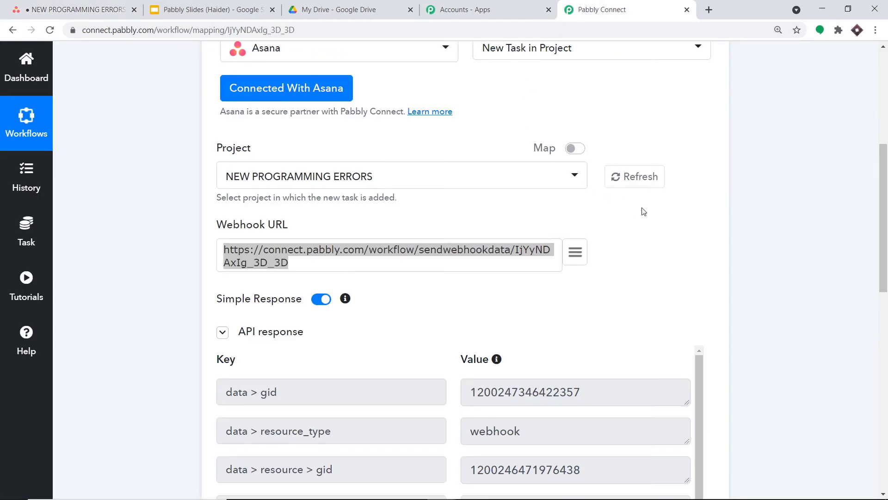
Step: Start capturing the trigger's webhook response, switch to Asana and add a new task to the NEW PROGRAMMING ERRORS project
left_click_drag(886, 161, 885, 307)
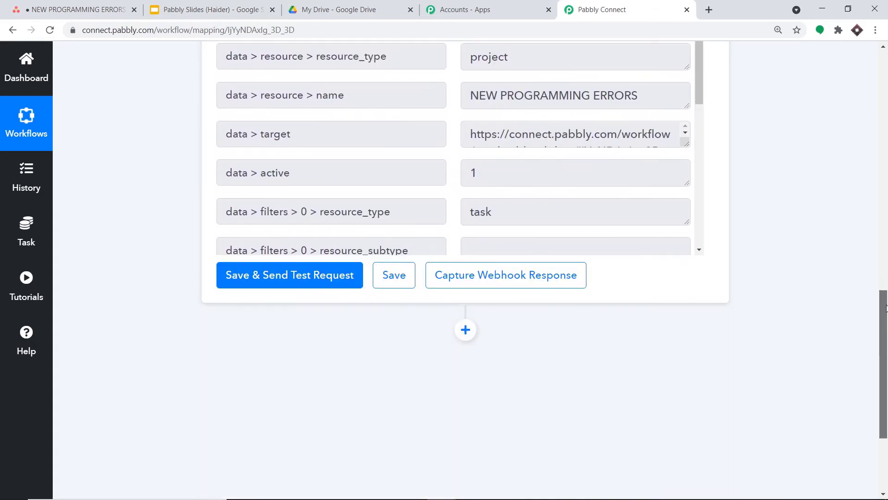
left_click(515, 276)
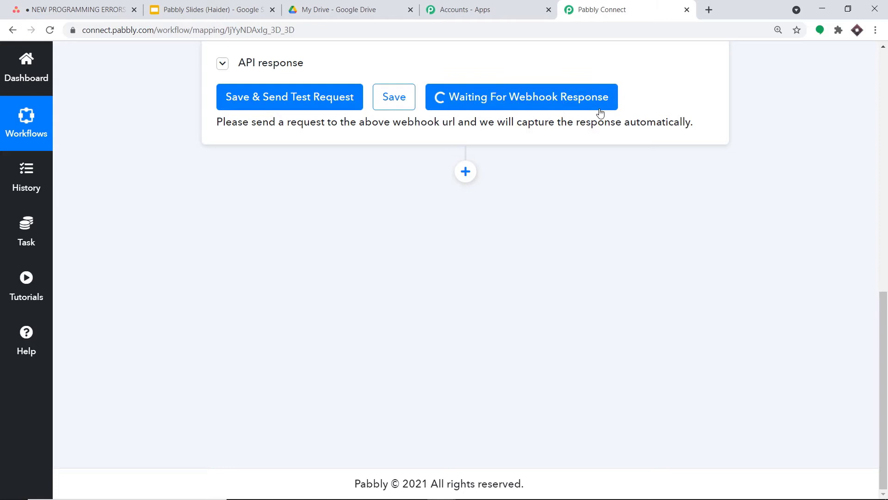
left_click(65, 3)
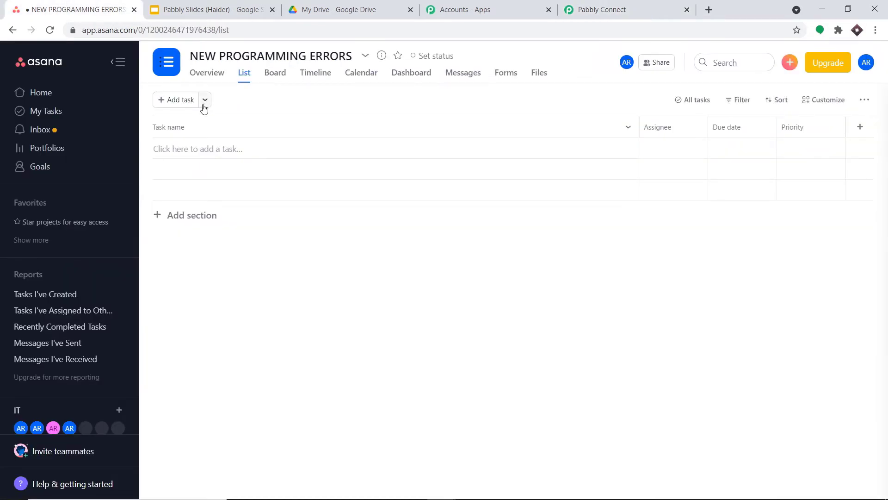
left_click(189, 103)
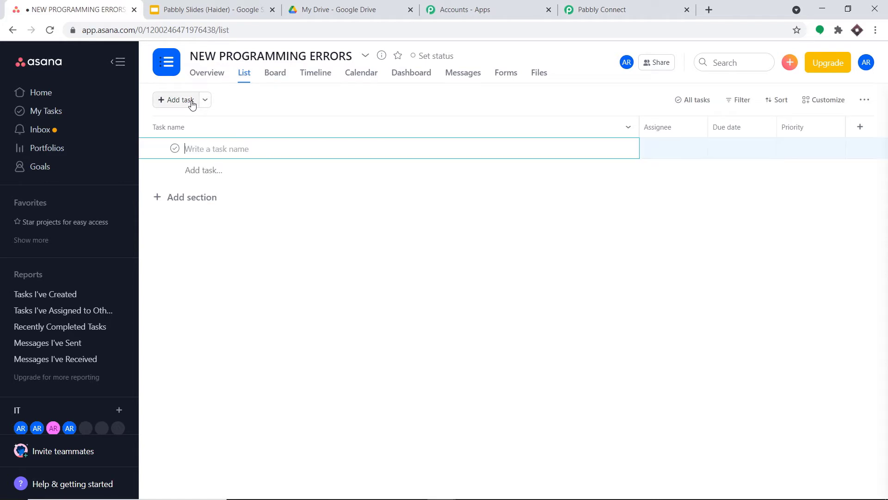
Step: Open the new task's details, enter the description "for loop error in python" and set the priority to Medium
left_click(620, 151)
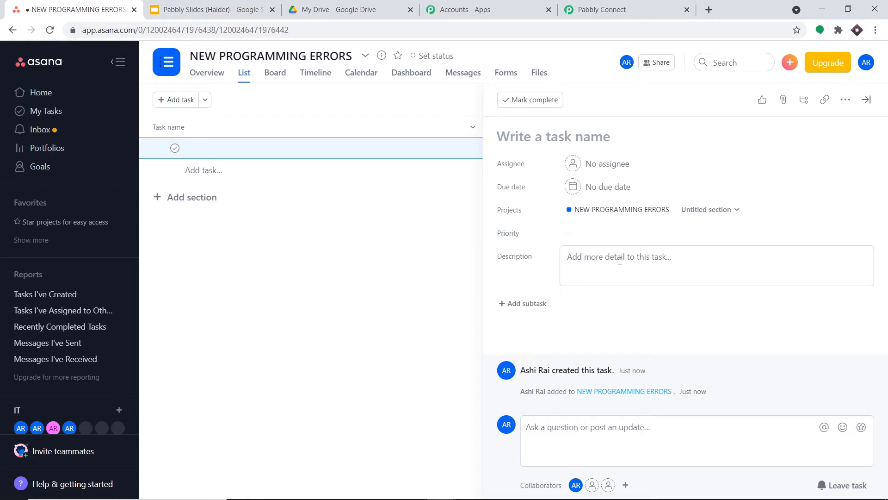
left_click(619, 260)
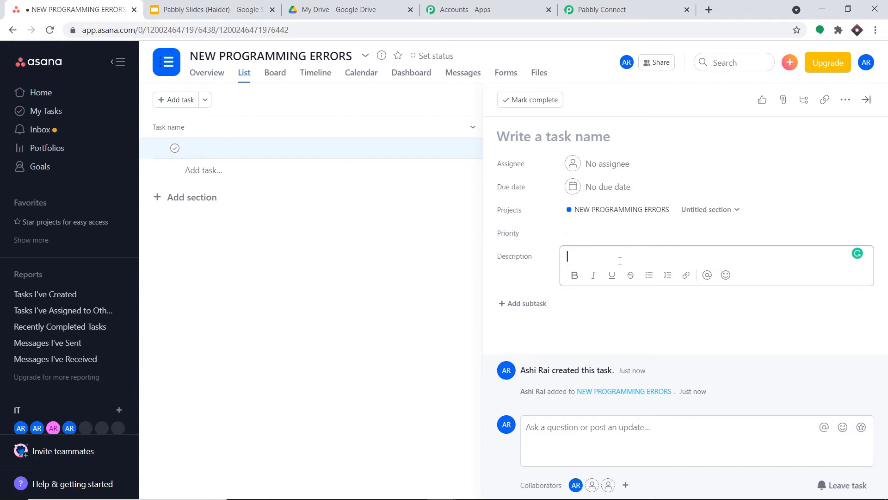
type("for loop error in python")
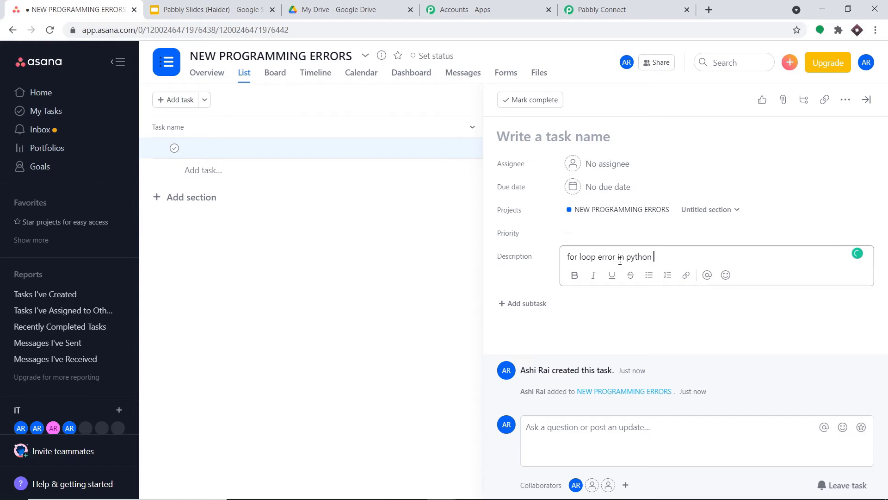
left_click(579, 234)
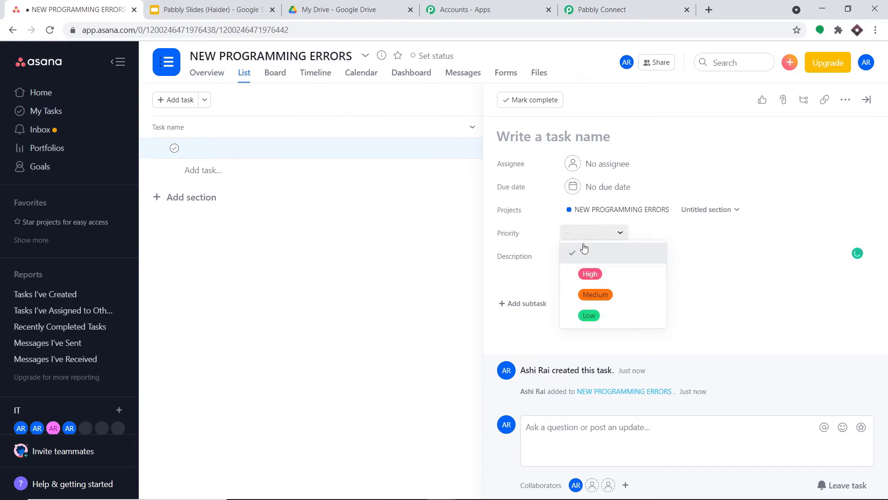
left_click(589, 293)
Step: Set the task's due date to 04/30/21 and assign it to the third suggested contact
left_click(606, 187)
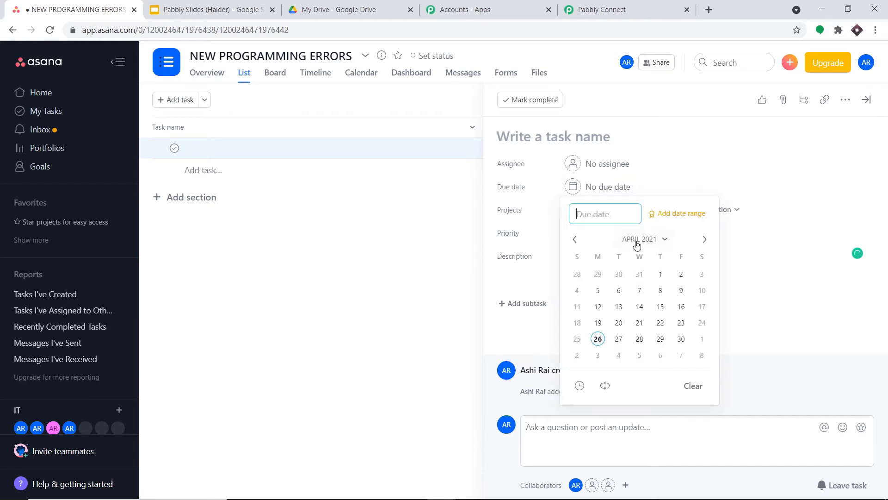
left_click(687, 336)
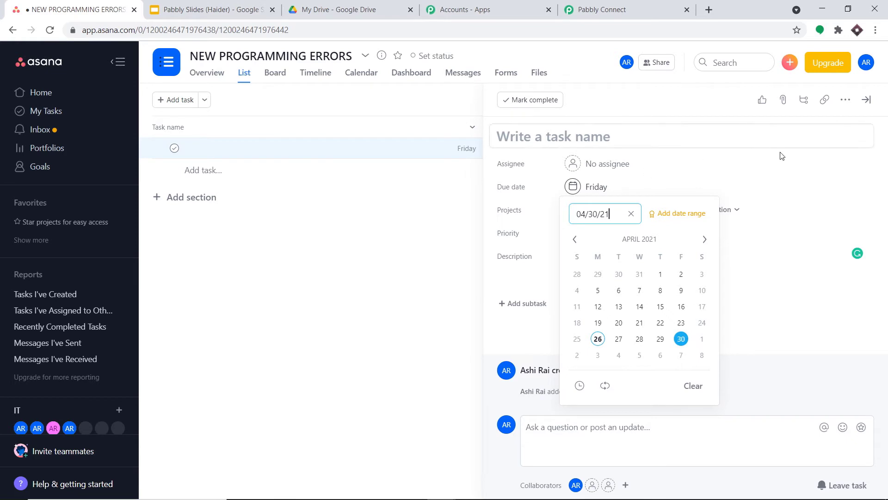
left_click(632, 172)
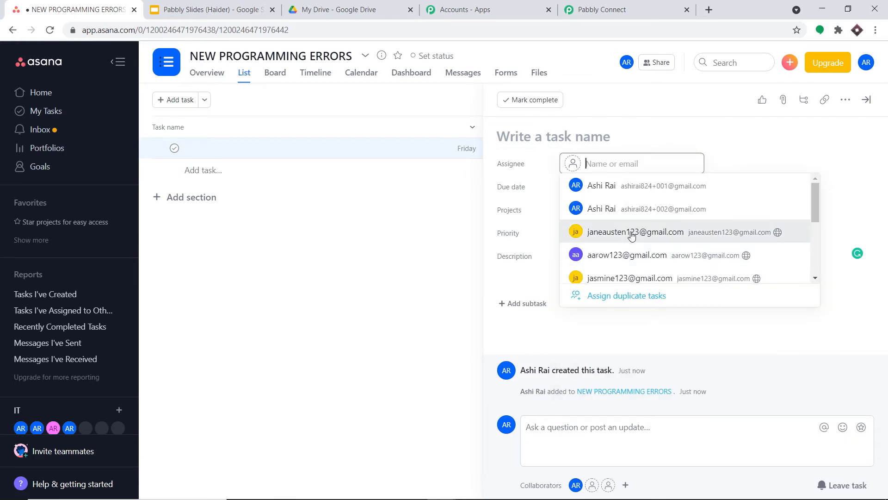
left_click(633, 234)
Step: Name the task "Python Error" and finish editing the name
left_click(585, 139)
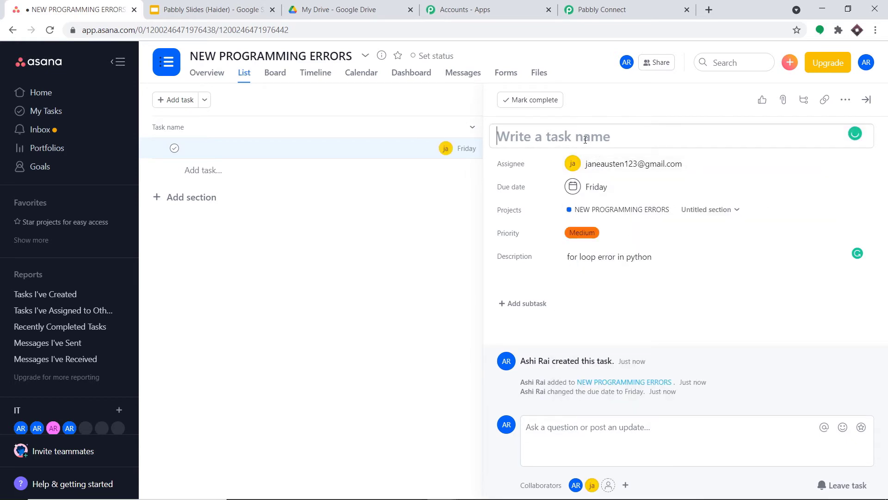
type("Pyth")
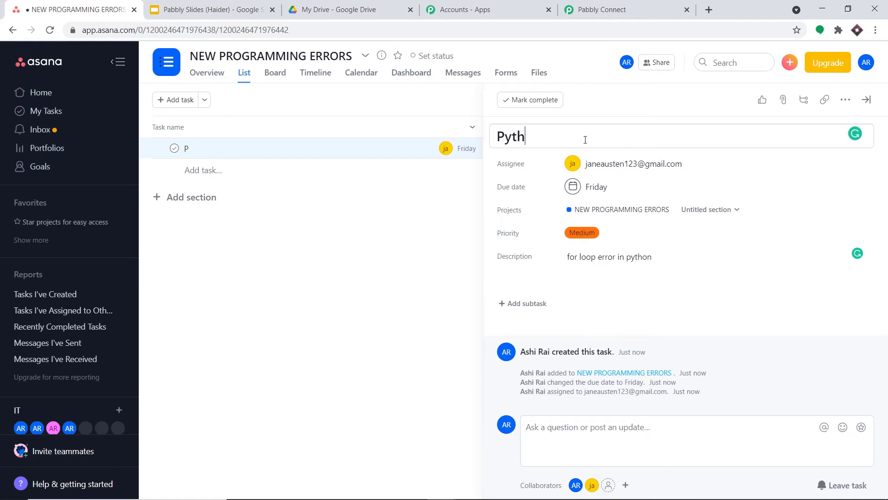
type("on Error")
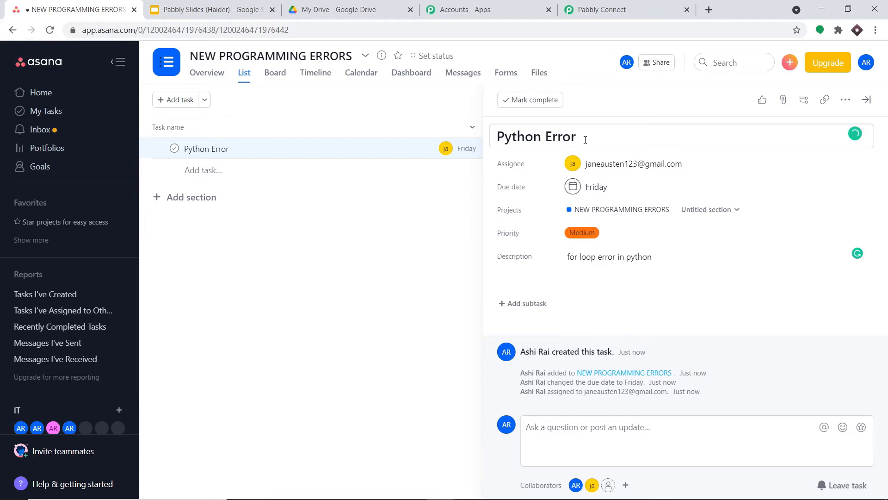
key("Escape")
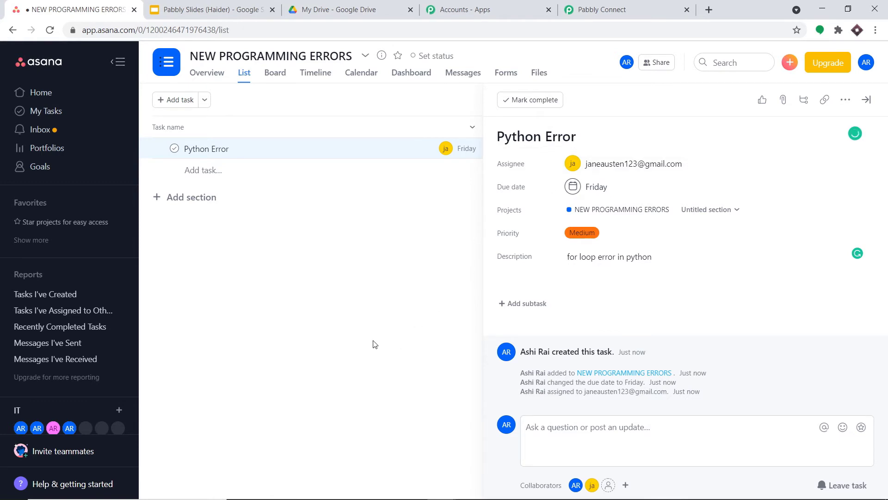
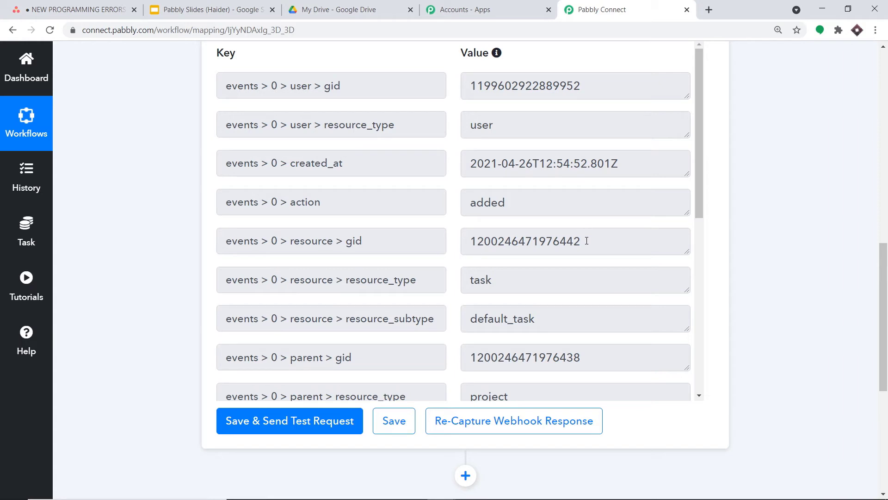
Step: Check the resource gid in the captured trigger response and add an action step that uses the Asana app
left_click_drag(587, 240, 466, 239)
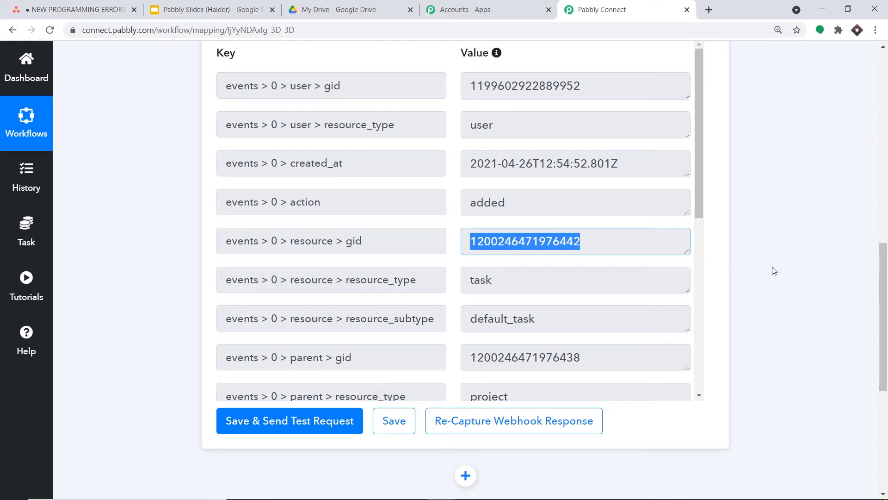
scroll(774, 271, "down", 5)
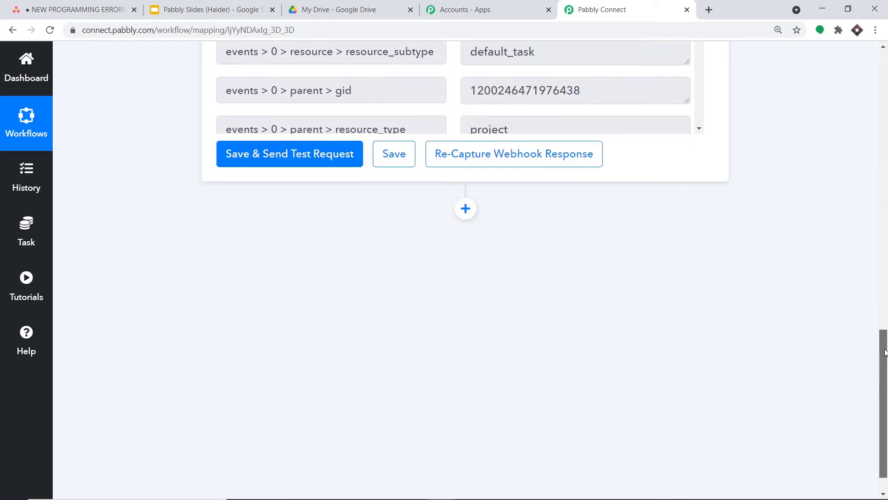
left_click(465, 209)
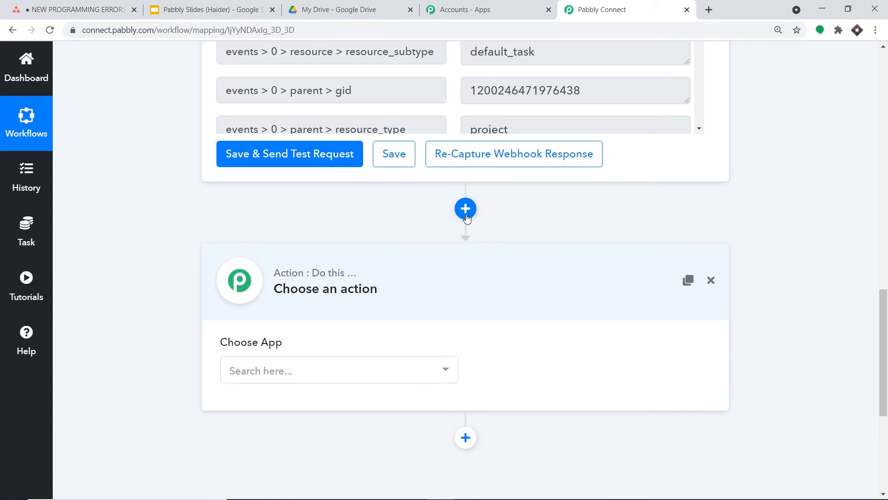
left_click(296, 370)
type("asana")
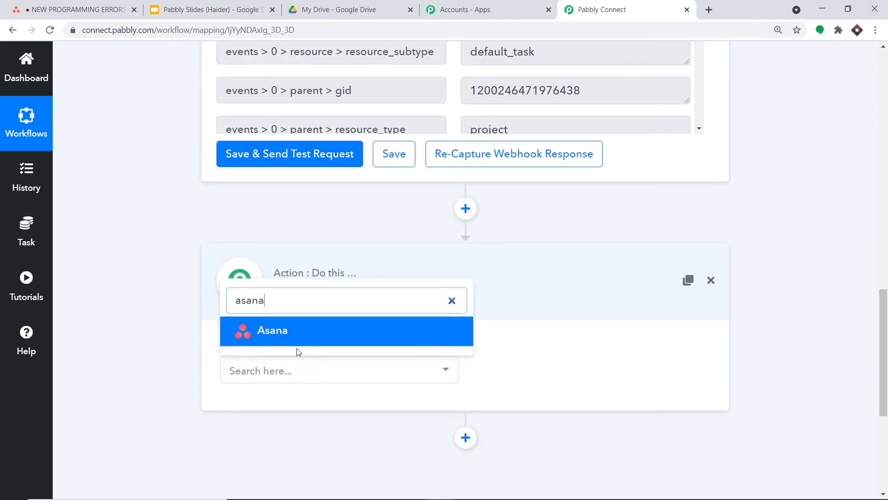
left_click(309, 336)
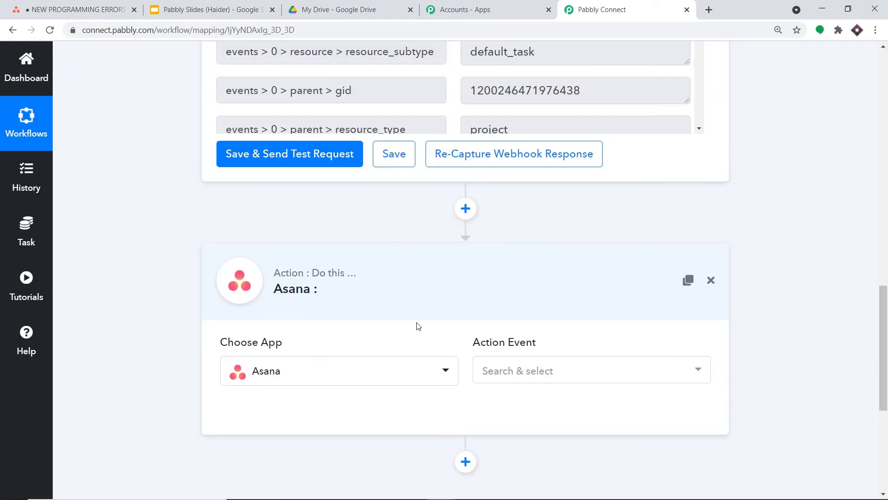
Step: Choose Get a Task as the Asana action's event
left_click(541, 370)
scroll(592, 204, "down", 3)
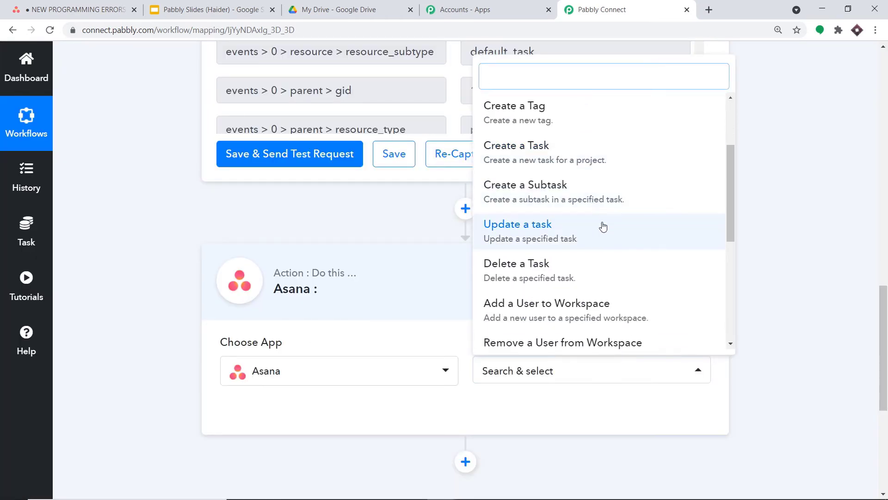
scroll(601, 226, "down", 5)
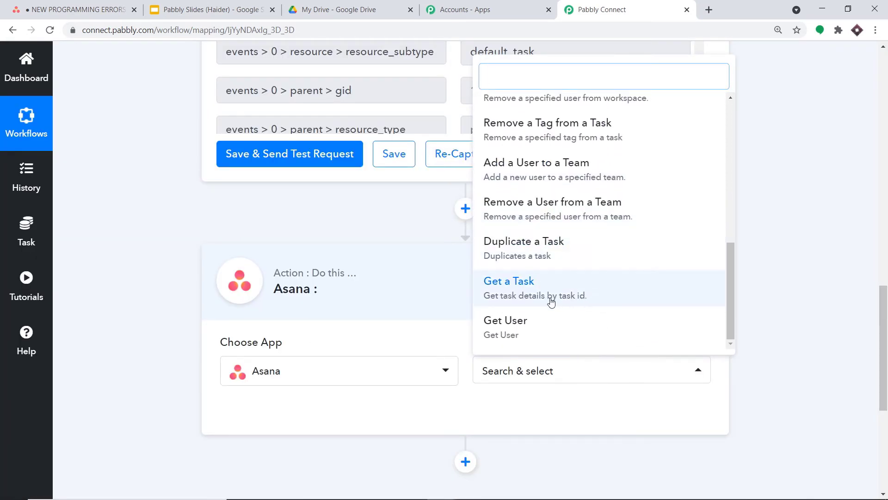
left_click(549, 299)
left_click(551, 379)
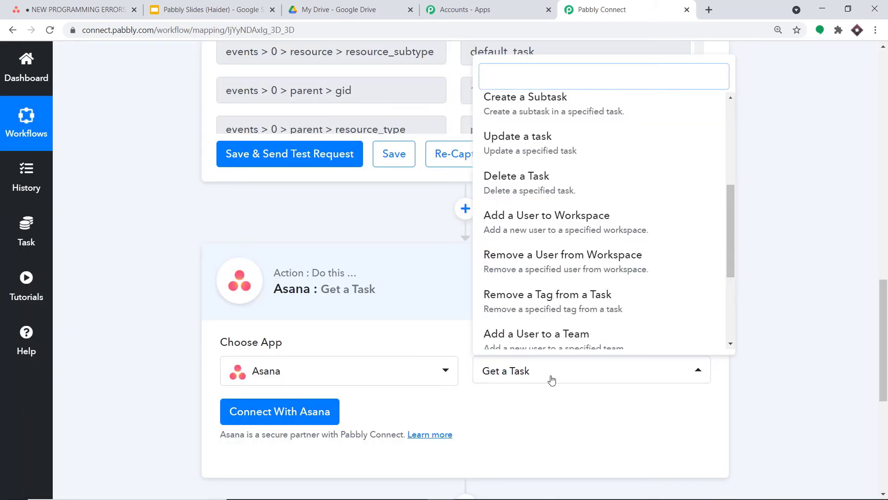
scroll(585, 299, "down", 4)
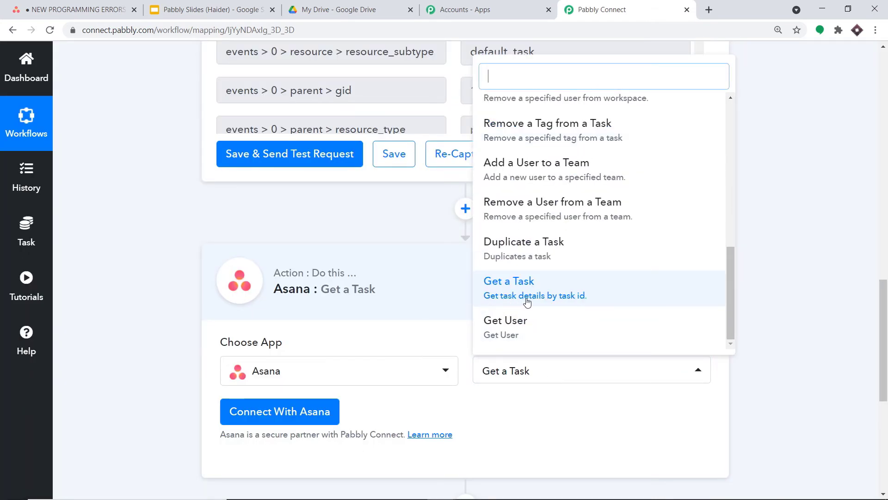
left_click(592, 303)
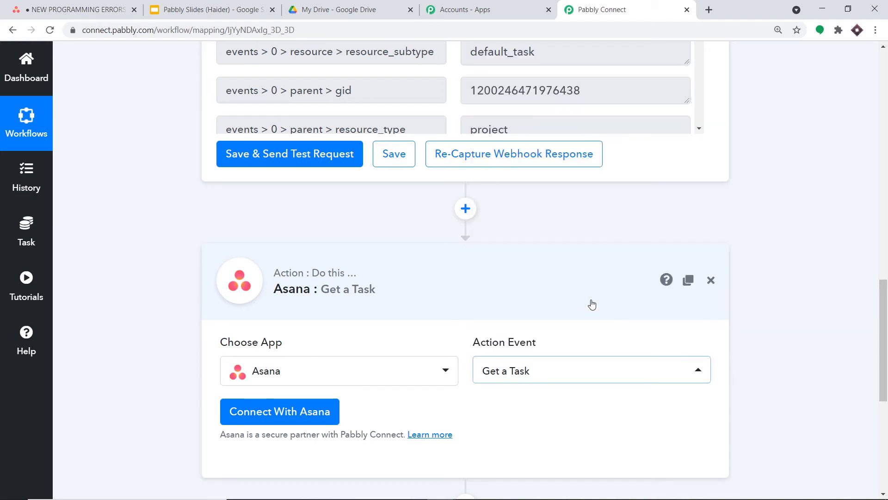
Step: Connect the Get a Task action to Asana with the existing credentials Asana #29 and save them
left_click(315, 415)
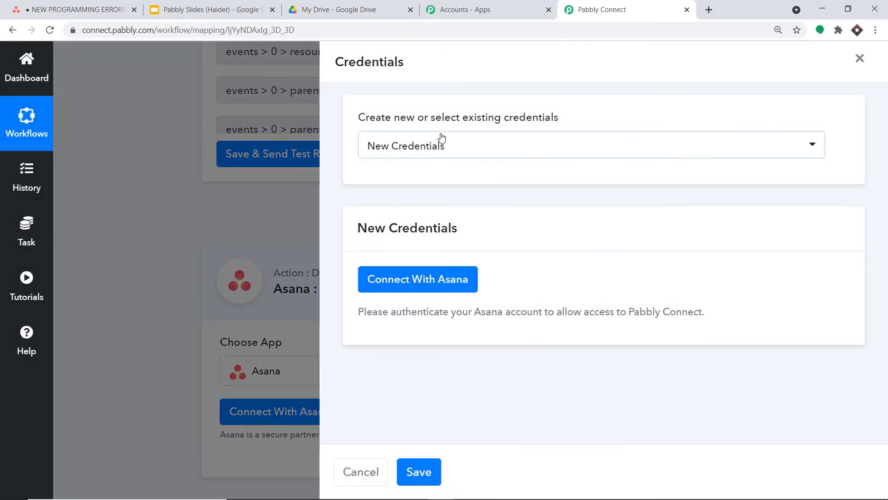
left_click(440, 140)
scroll(475, 391, "down", 10)
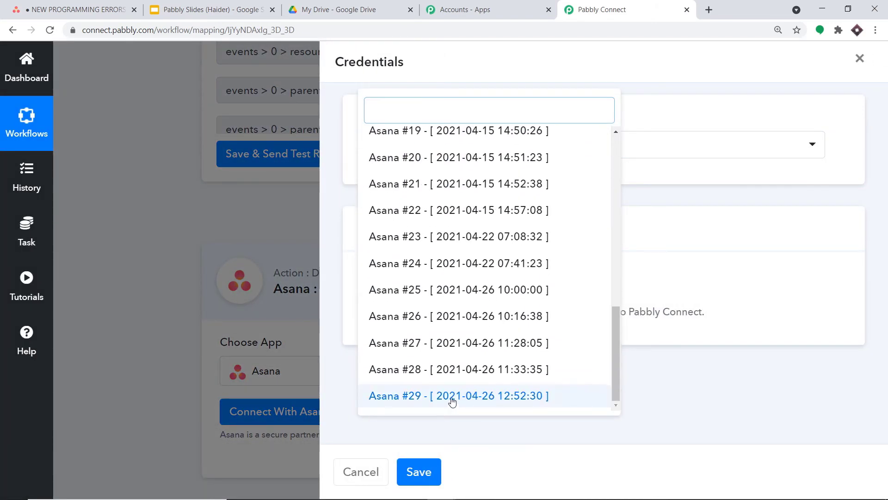
left_click(452, 401)
left_click(418, 470)
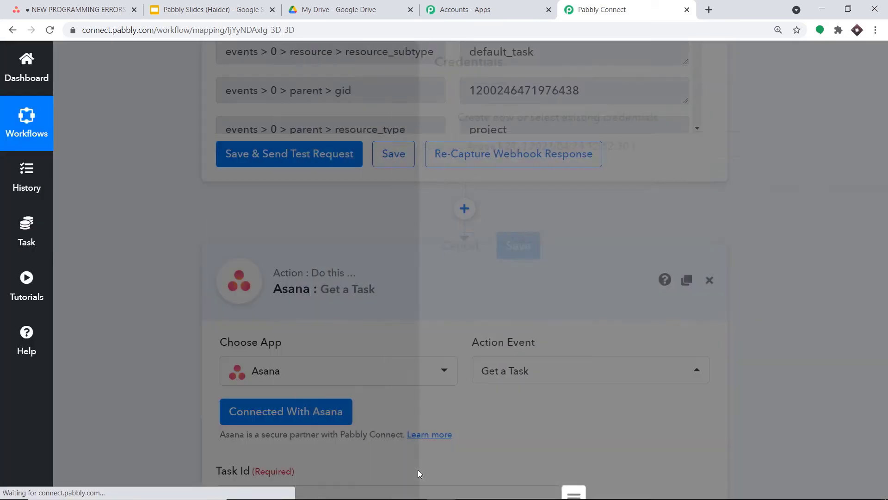
Step: Map the Task Id to the trigger's events > 0 > resource > gid and compare it with the captured response
scroll(361, 402, "down", 4)
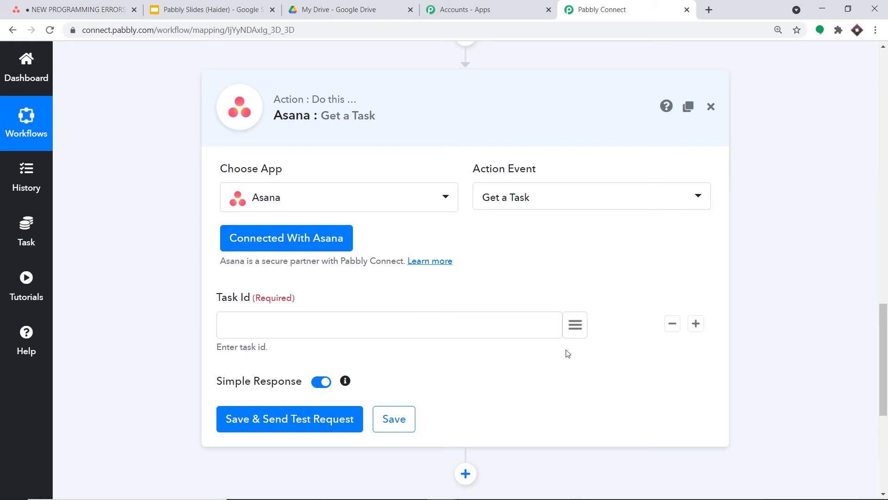
left_click(575, 329)
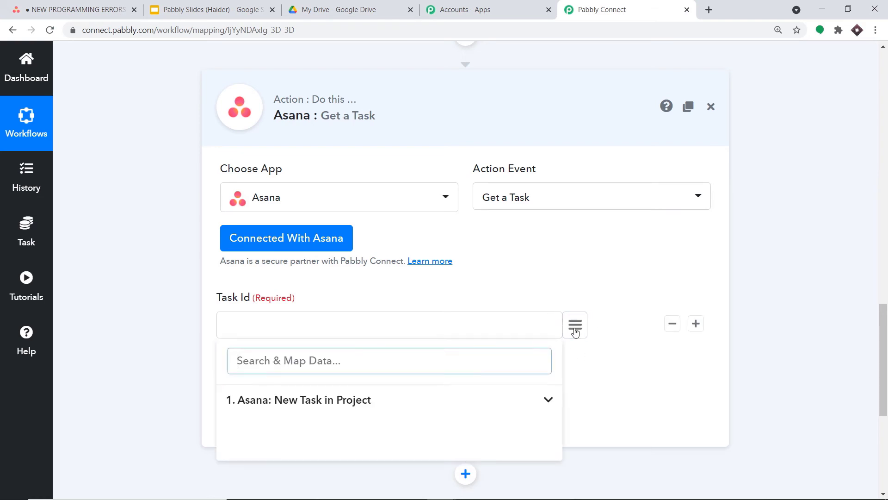
left_click(374, 410)
scroll(435, 418, "down", 3)
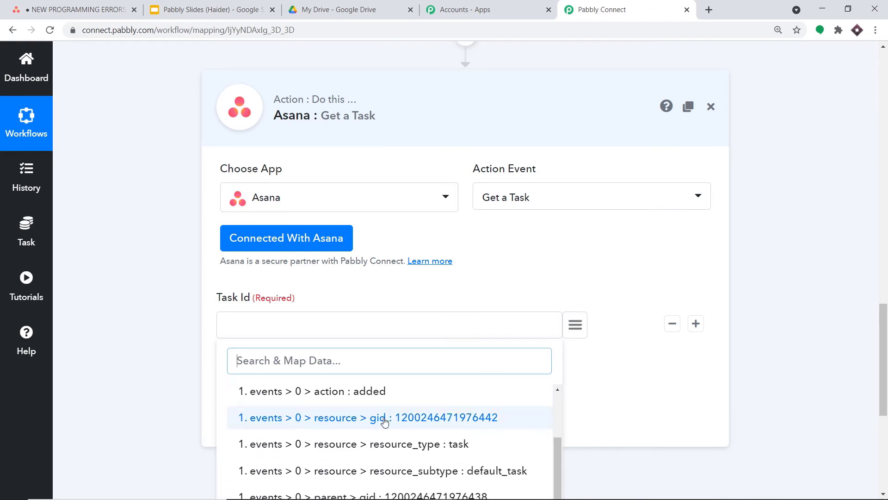
left_click(396, 422)
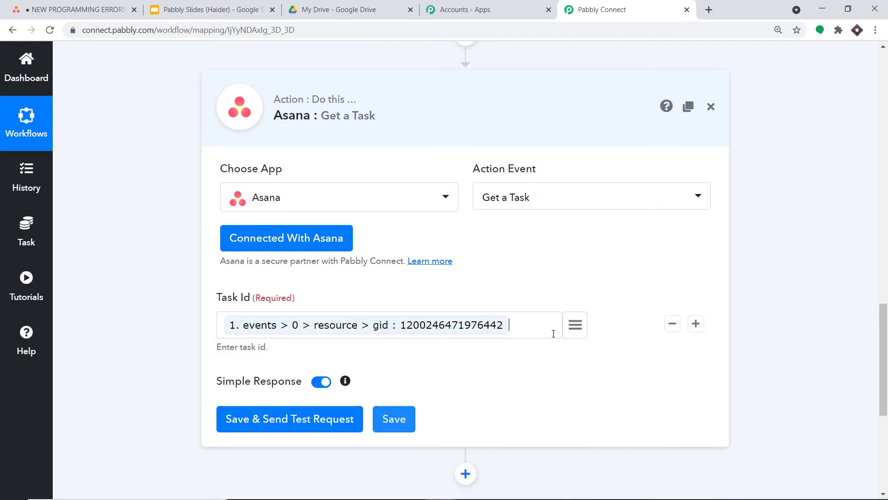
left_click_drag(886, 337, 878, 236)
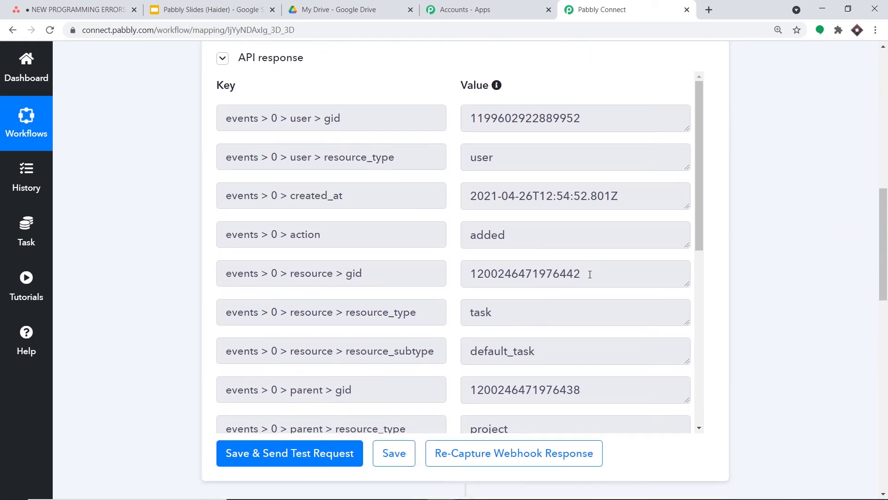
left_click_drag(590, 274, 460, 278)
scroll(283, 275, "down", 13)
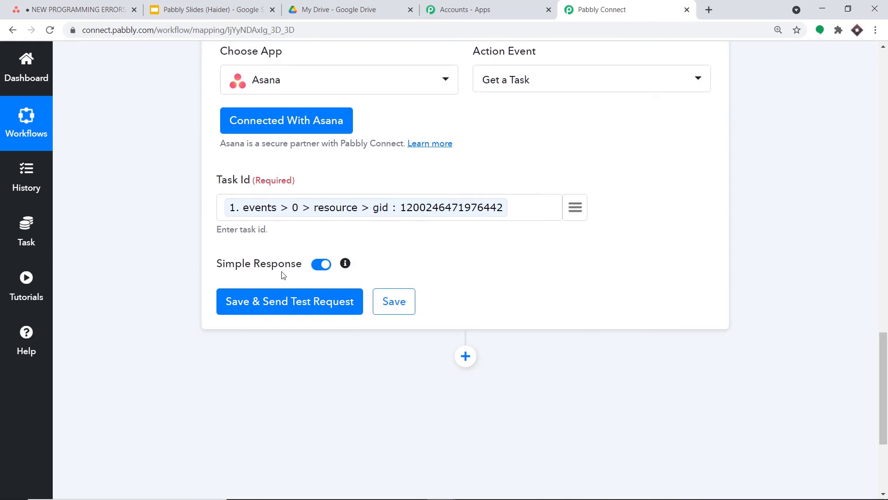
Step: Save the Get a Task action with a test request and check the assignee and project name in its response
left_click(261, 299)
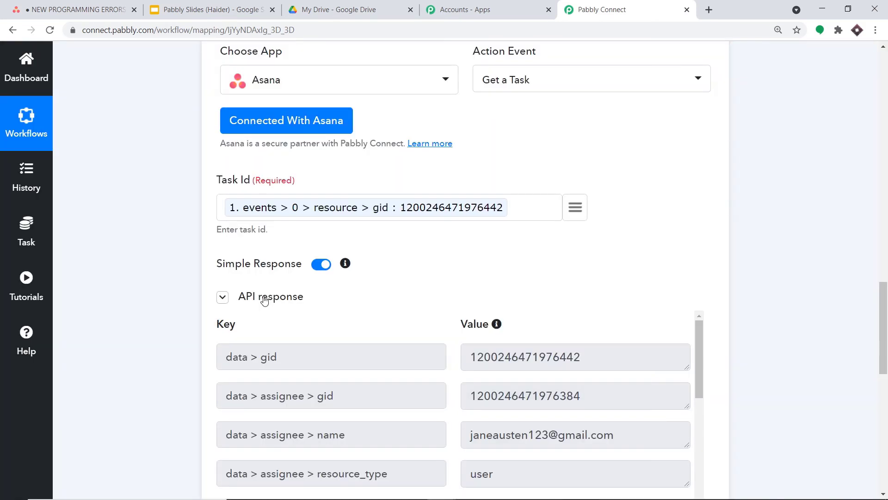
scroll(539, 261, "down", 4)
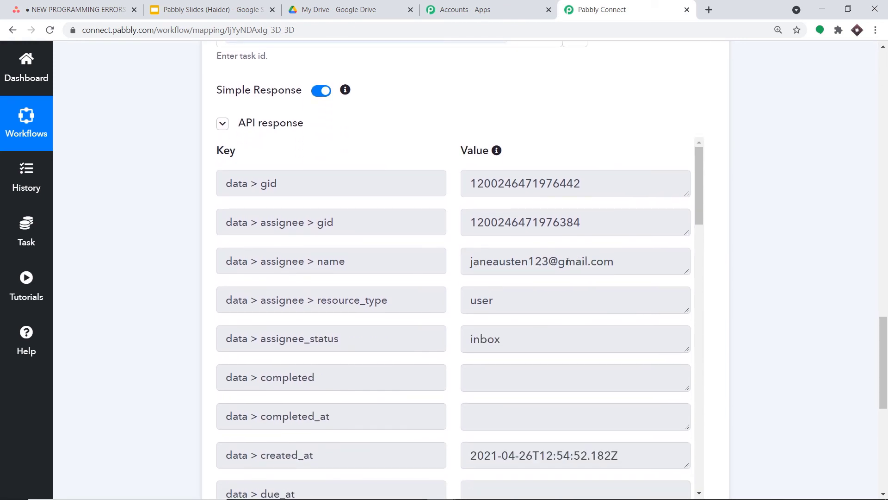
scroll(468, 240, "down", 1)
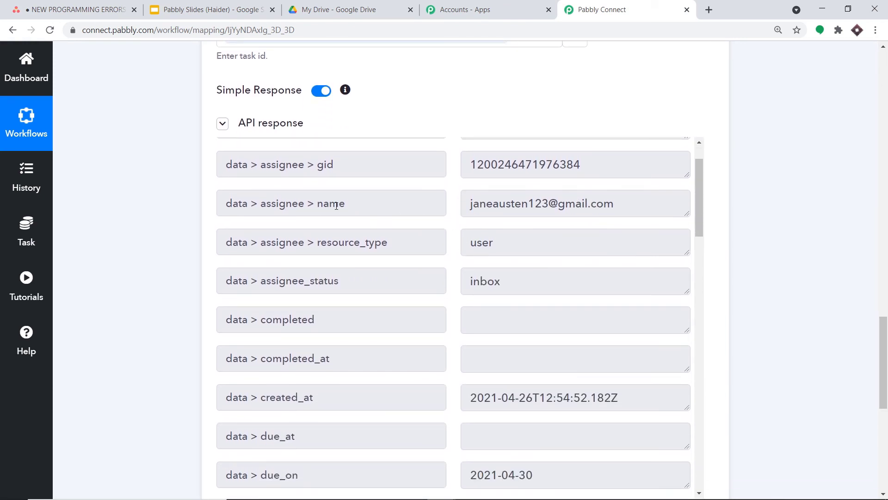
scroll(302, 216, "up", 1)
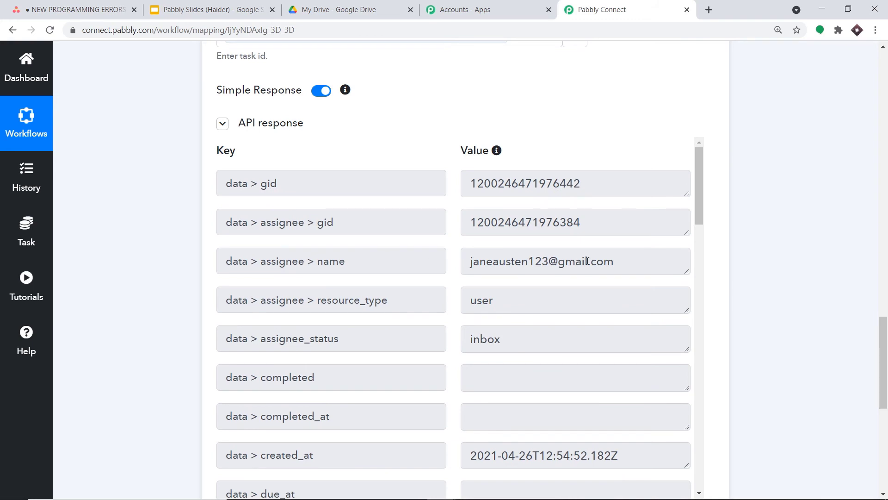
scroll(638, 264, "down", 9)
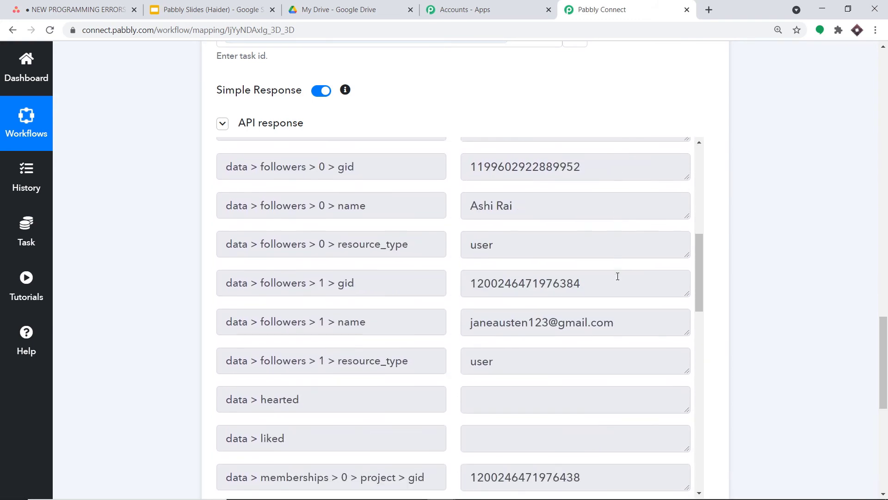
scroll(616, 277, "down", 3)
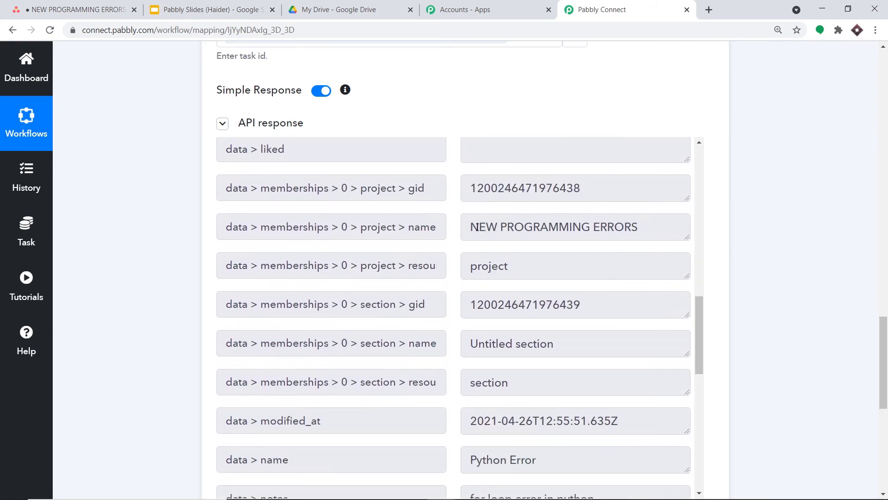
left_click_drag(477, 226, 663, 226)
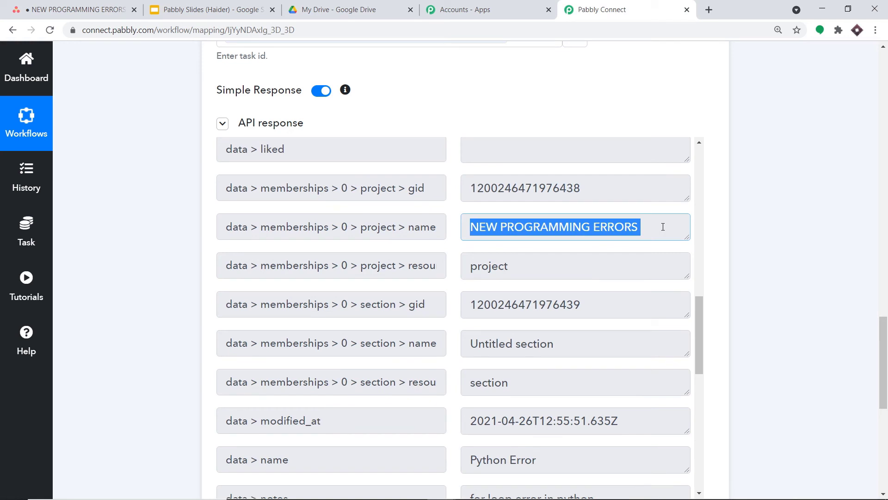
Step: Check the task's name and notes in the Get a Task response
scroll(628, 253, "down", 3)
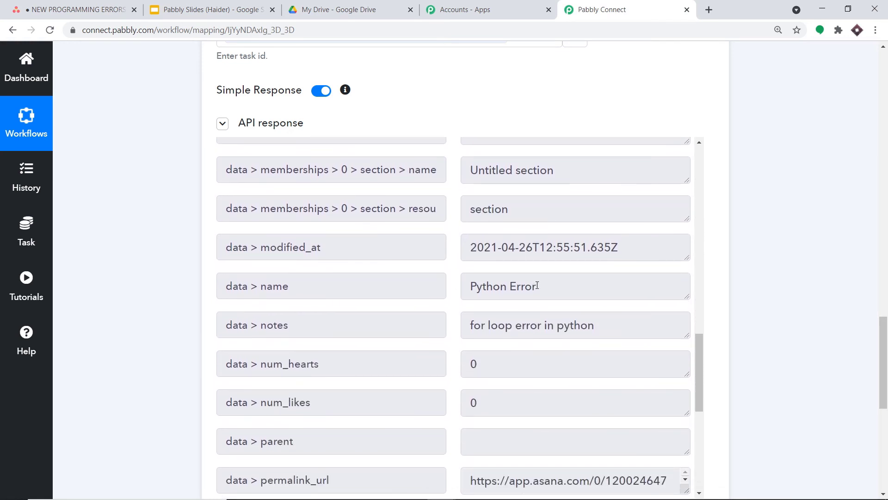
left_click_drag(537, 285, 460, 286)
scroll(552, 286, "down", 2)
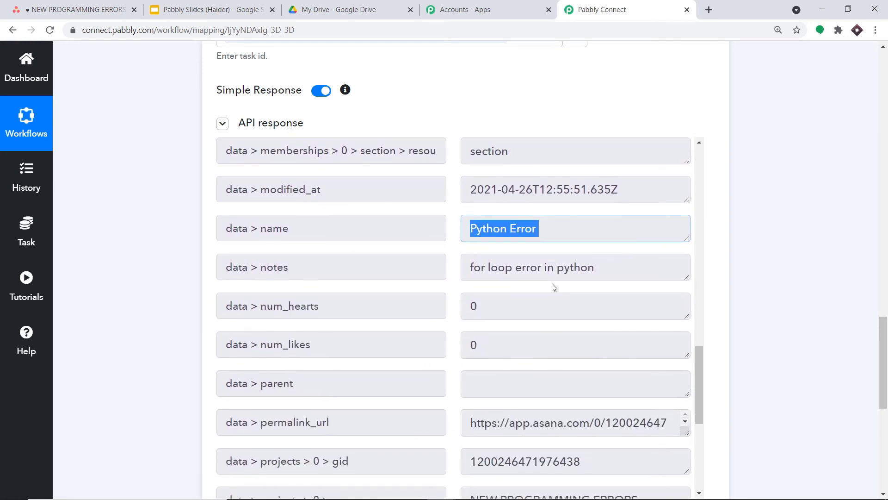
left_click_drag(462, 213, 615, 213)
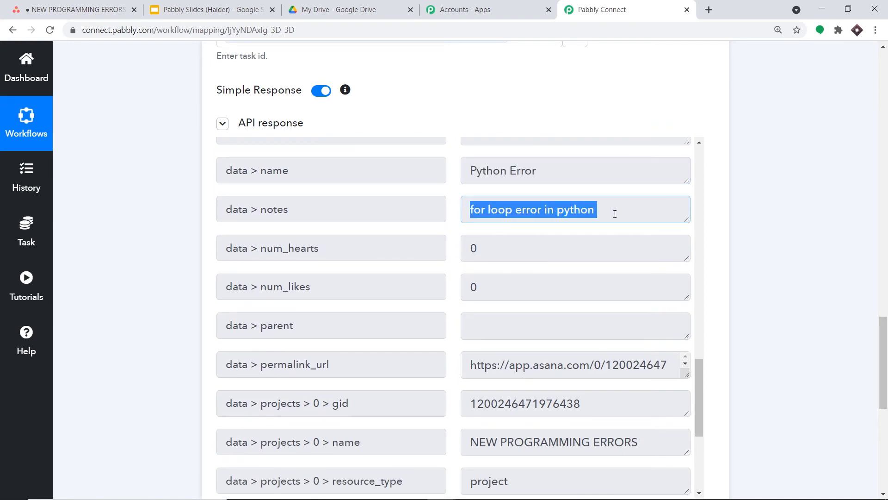
scroll(621, 217, "down", 2)
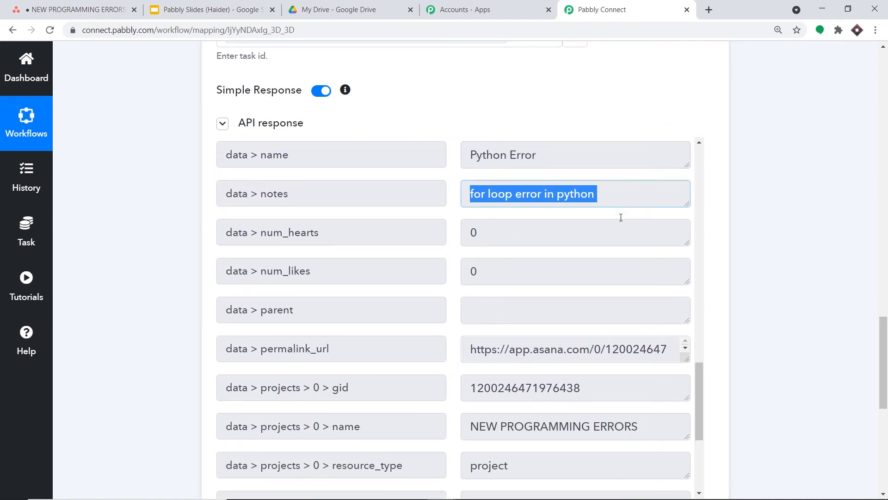
scroll(621, 217, "up", 3)
scroll(620, 224, "up", 1)
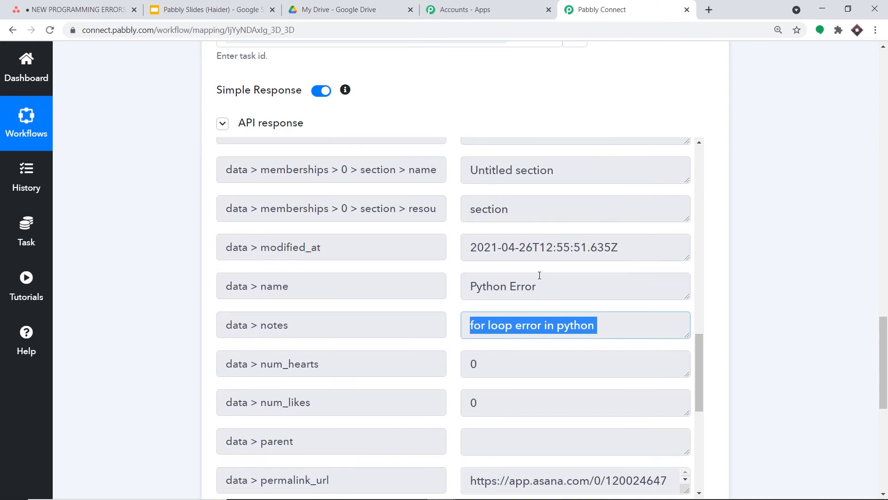
left_click_drag(540, 285, 462, 284)
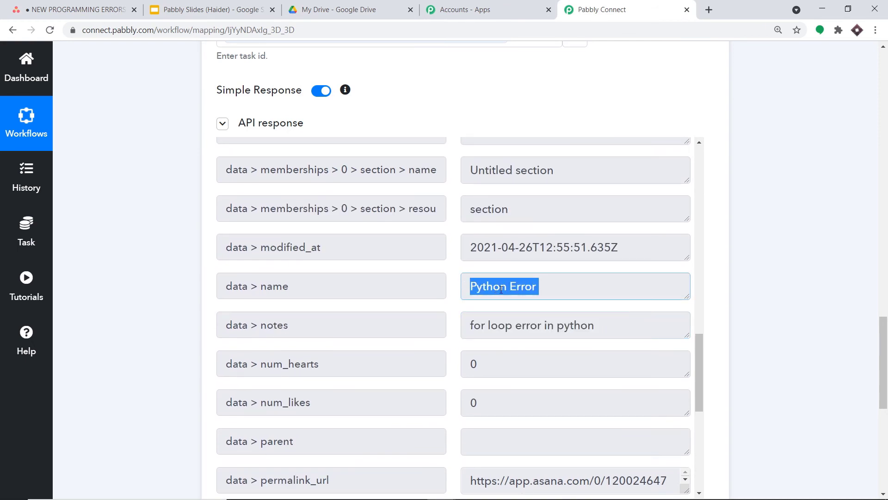
Step: Add an action step after Get a Task that uses Google Drive with the event Create a File or Folder
left_click_drag(884, 351, 884, 444)
left_click(467, 174)
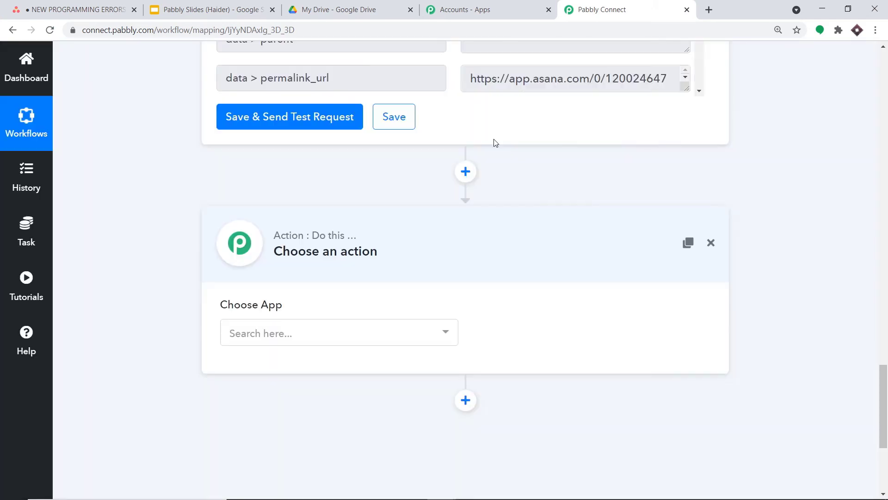
left_click(313, 334)
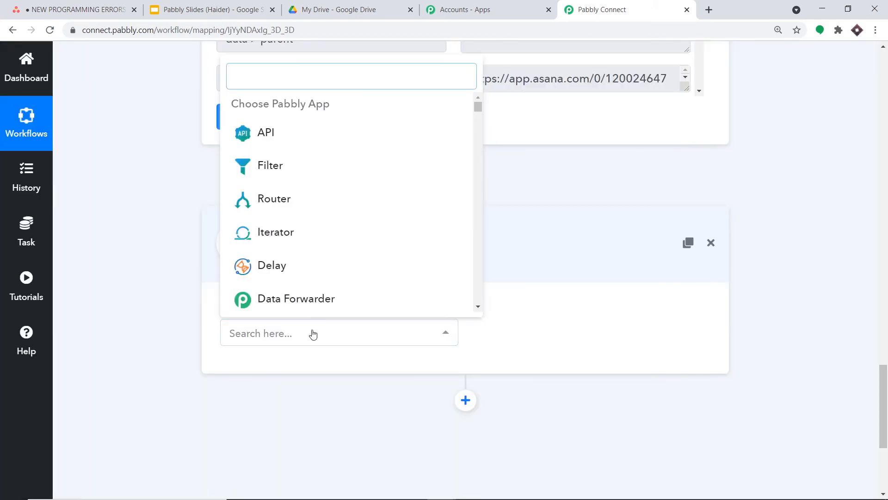
type("google")
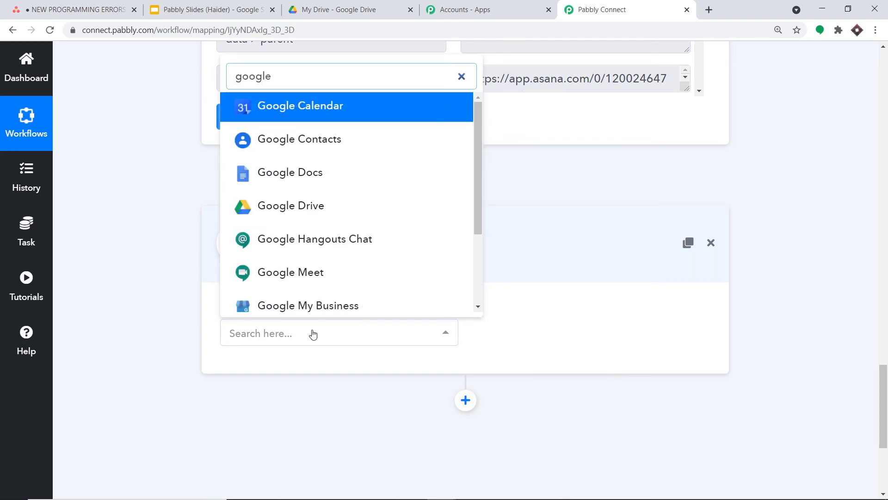
left_click(337, 209)
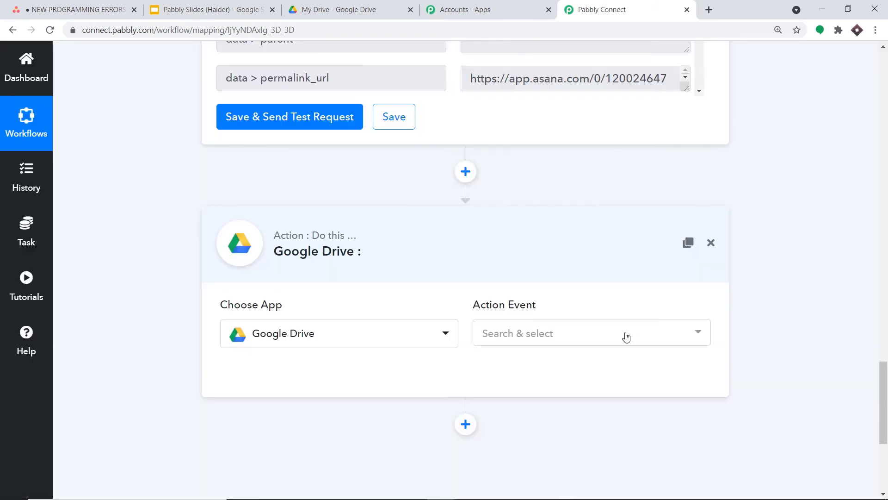
left_click(626, 337)
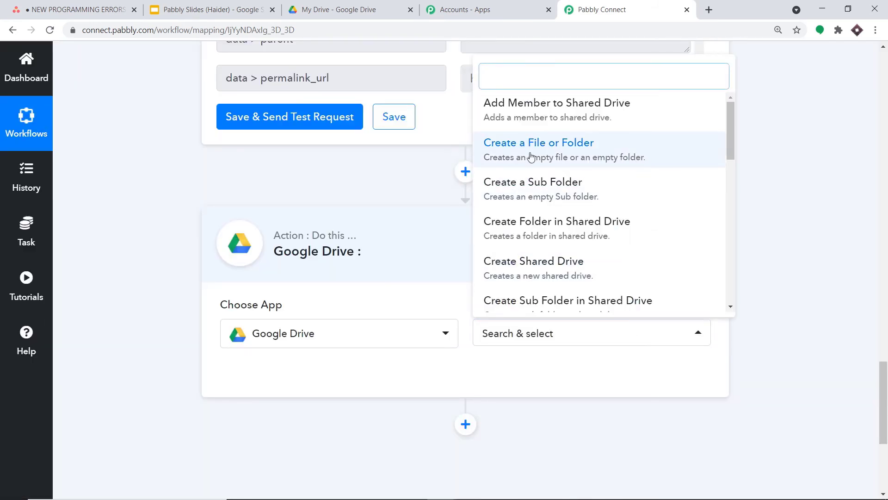
left_click(575, 153)
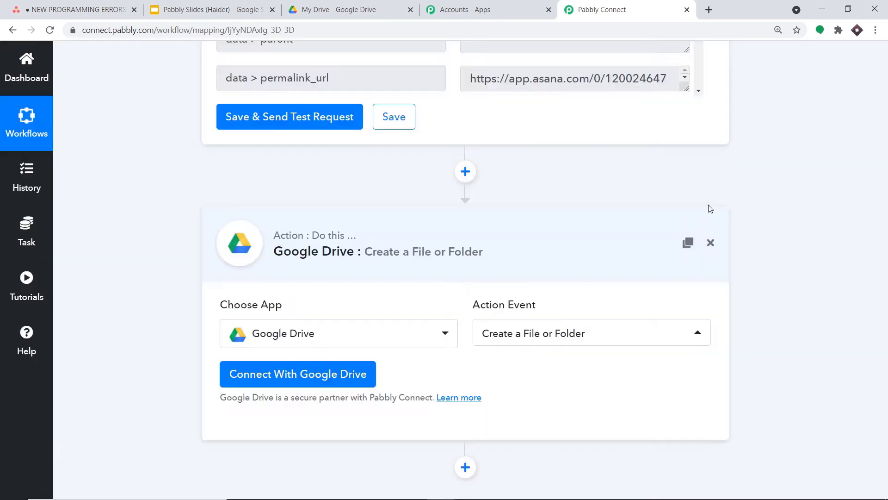
Step: Connect the action to Google Drive by authorizing Pabbly Connect Drive with the first listed Google account
left_click(468, 285)
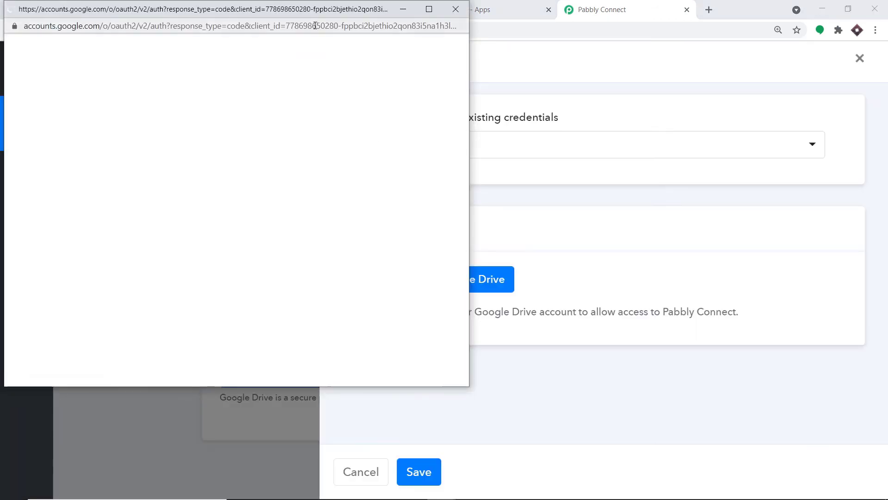
left_click_drag(302, 12, 667, 48)
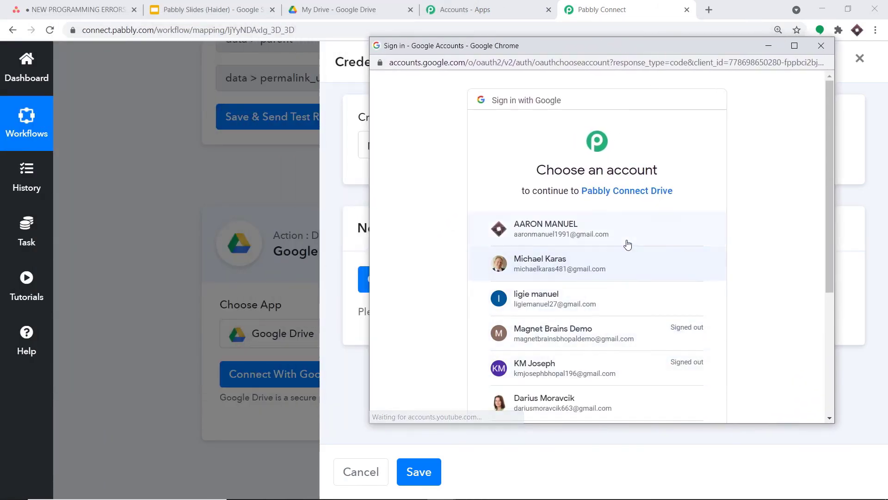
left_click(575, 233)
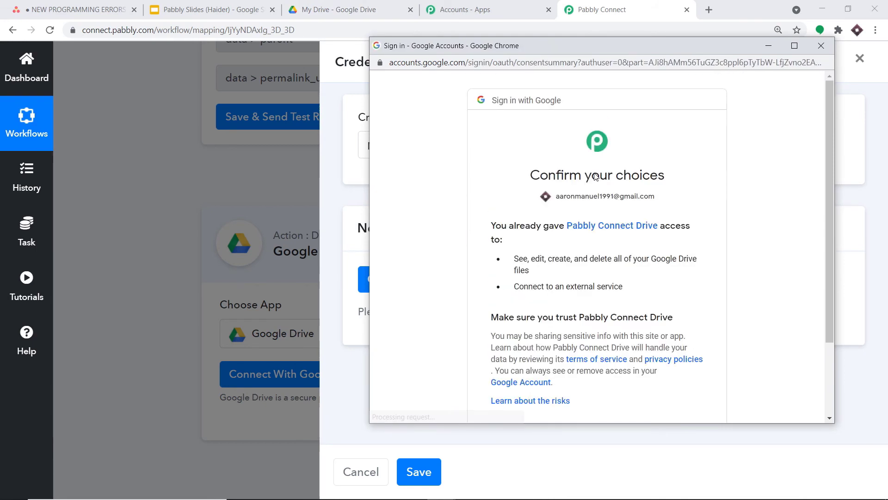
scroll(597, 179, "down", 2)
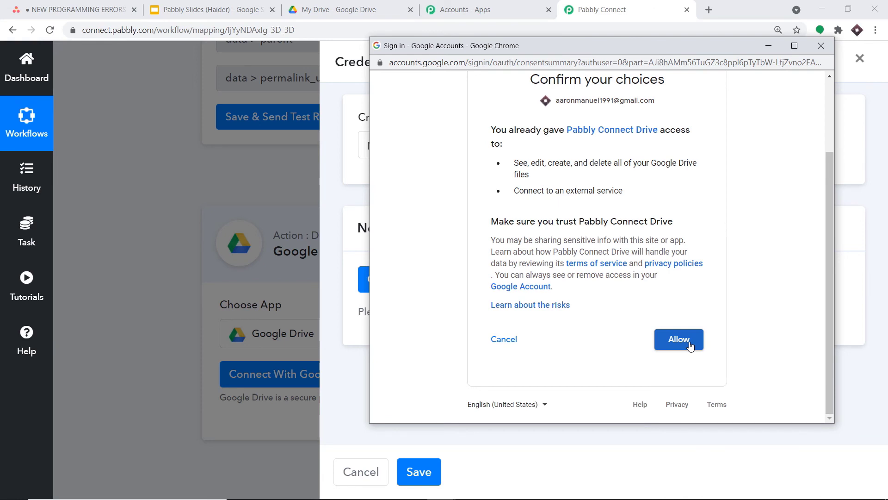
left_click(689, 343)
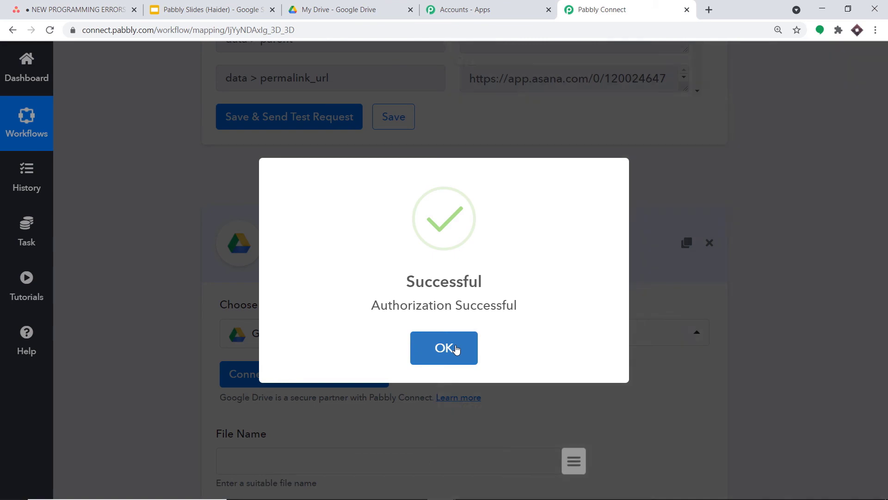
left_click(454, 349)
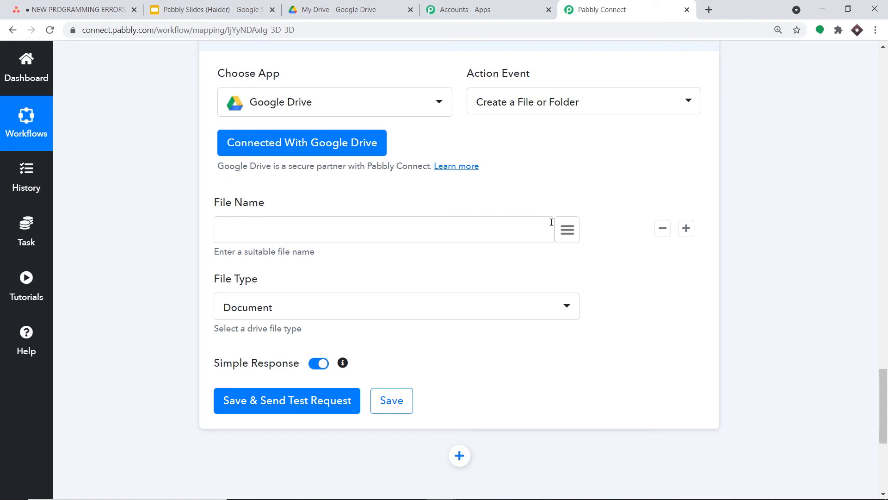
Step: Map the File Name to data > name from the Asana Get a Task response
left_click(568, 230)
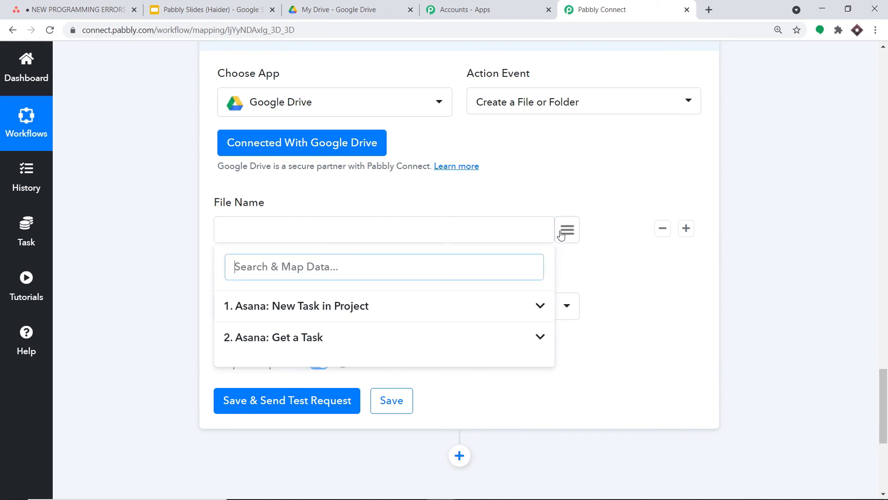
left_click(302, 343)
scroll(416, 353, "down", 5)
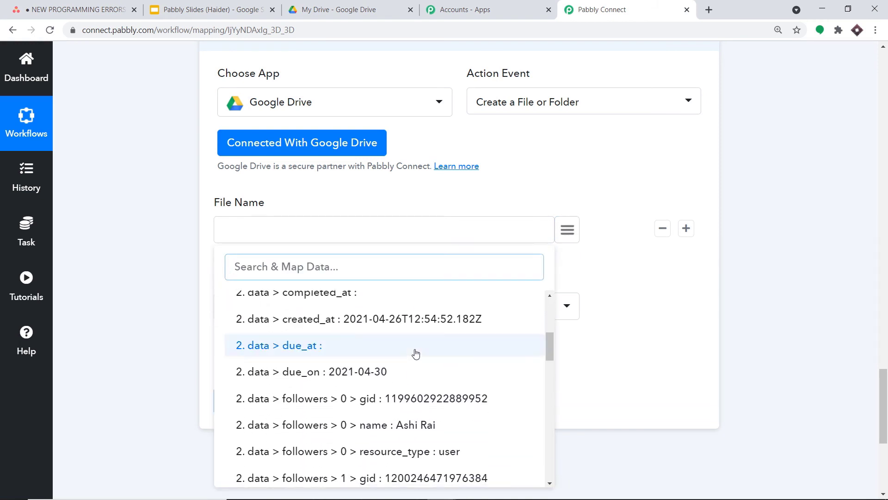
scroll(416, 354, "down", 3)
scroll(428, 342, "down", 1)
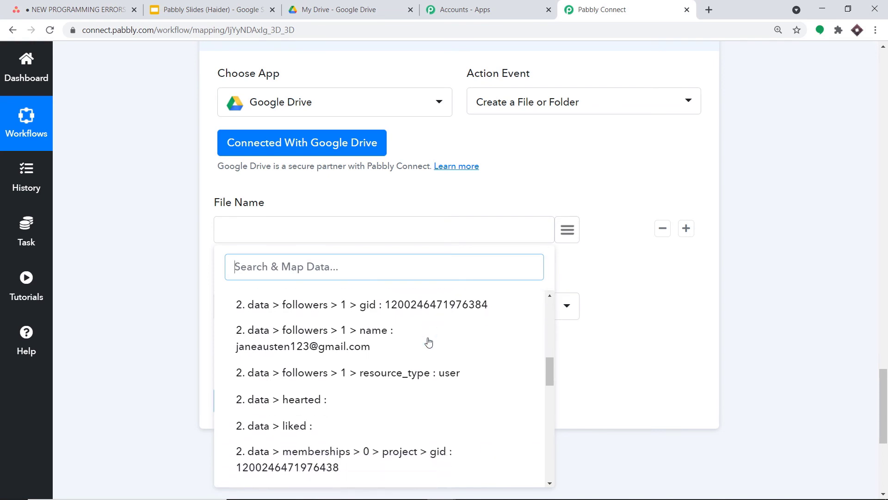
scroll(428, 342, "down", 5)
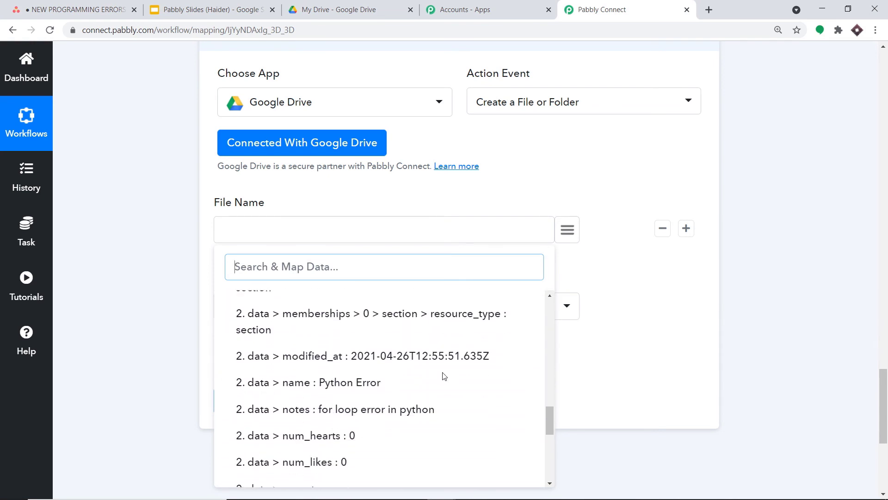
scroll(444, 377, "down", 5)
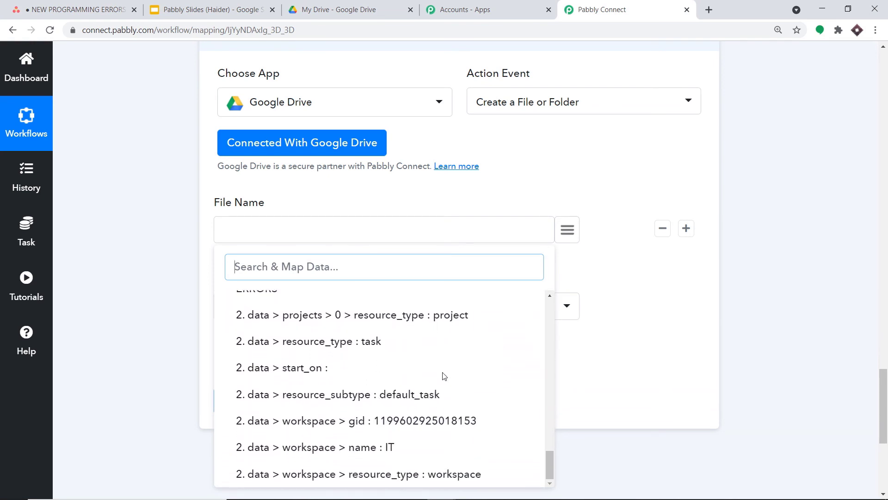
scroll(442, 376, "up", 5)
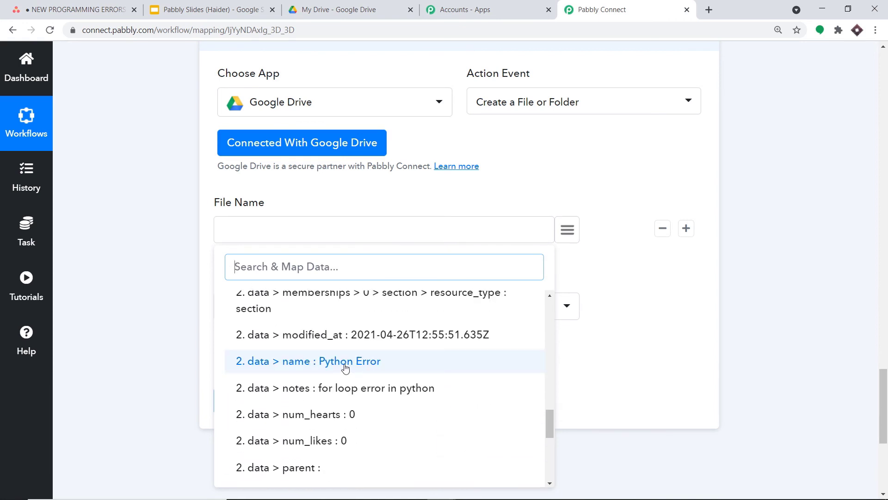
left_click(345, 367)
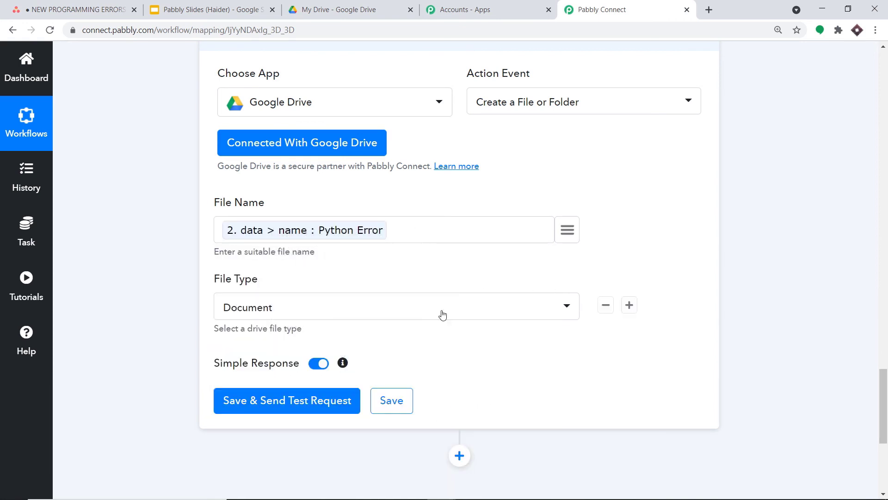
Step: Set the File Type to Drive Folder and save the Google Drive action with a test request
left_click(292, 309)
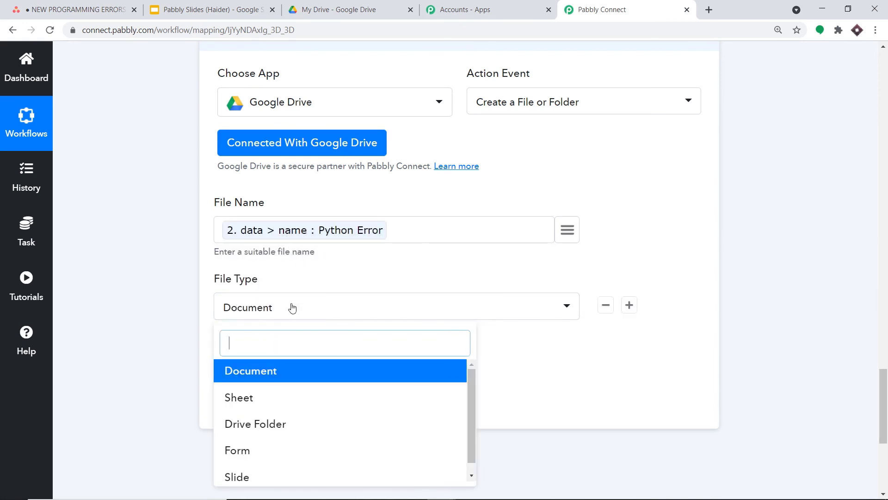
left_click(279, 428)
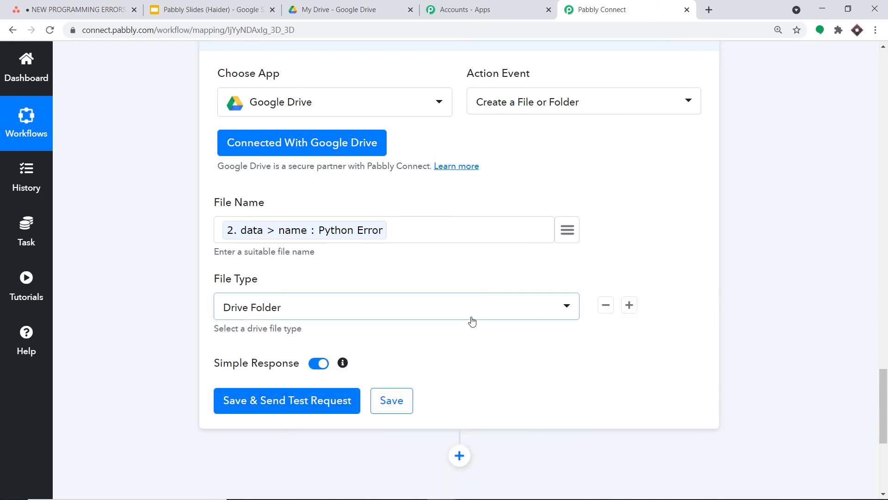
left_click(272, 400)
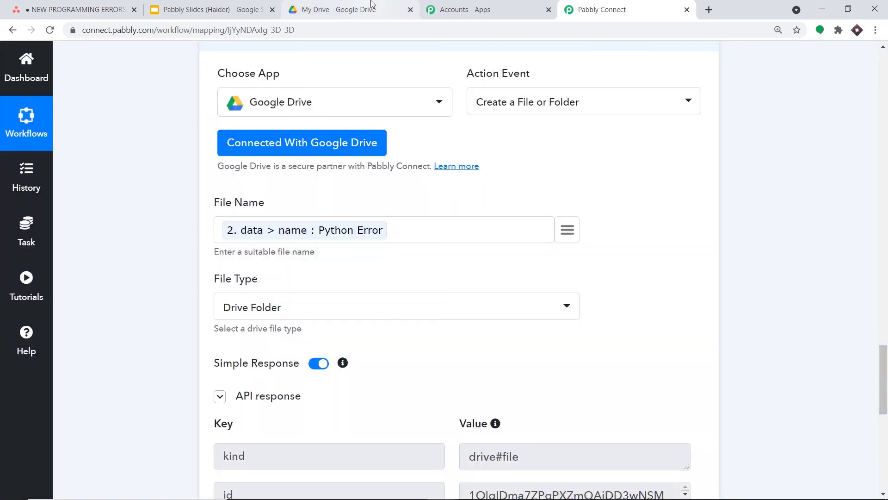
Step: Switch to Google Drive and reload My Drive to check for the Python Error folder
left_click(371, 6)
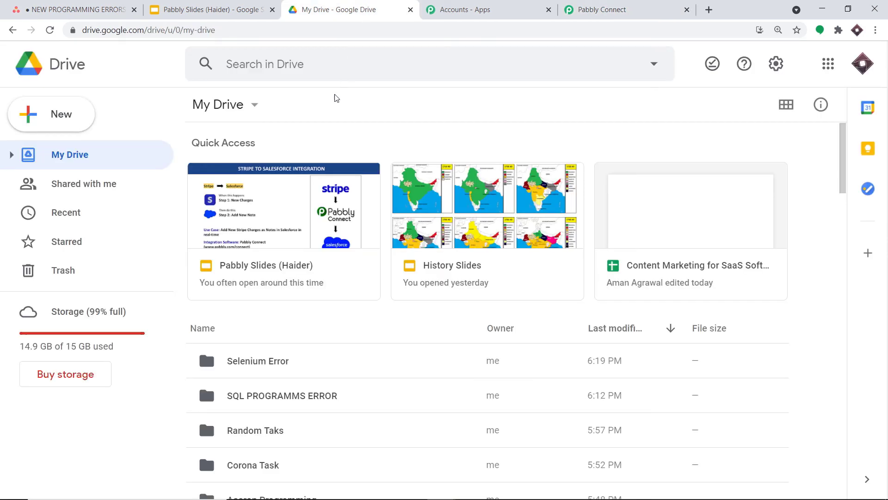
left_click(50, 29)
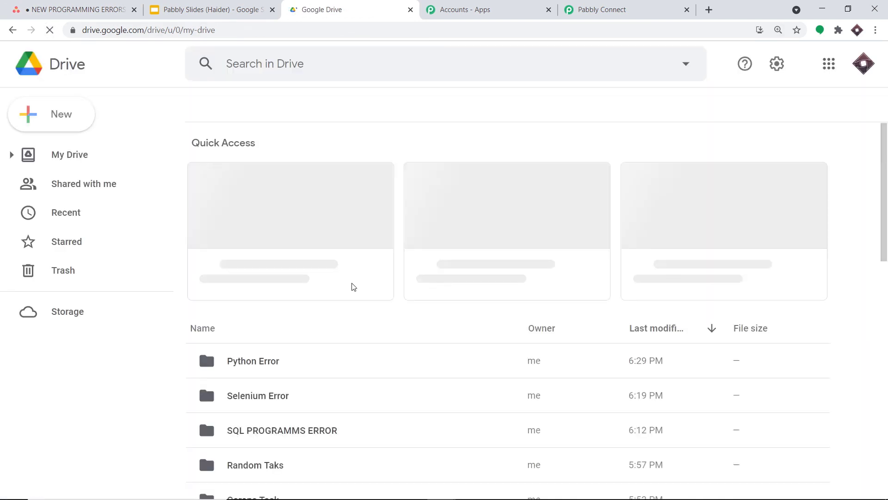
scroll(253, 350, "down", 2)
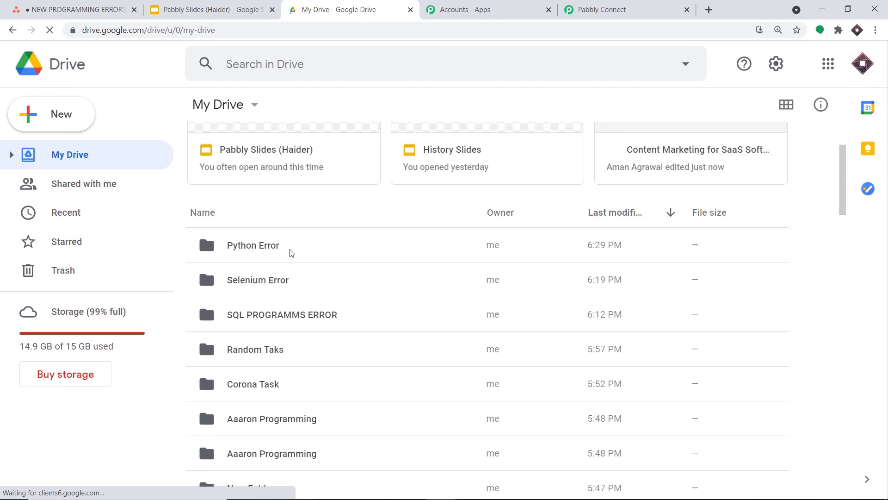
Step: Return to the Pabbly Connect workflow and collapse the Google Drive action, the Asana Get a Task action and the Asana trigger
left_click(591, 5)
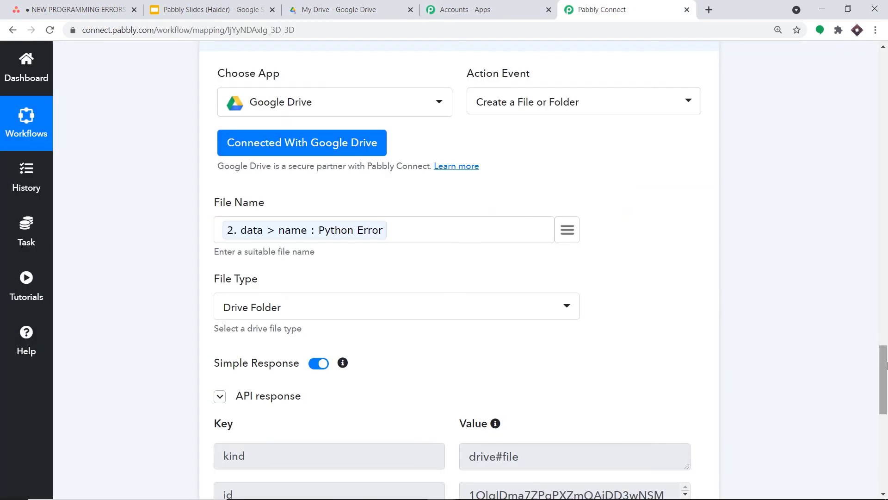
left_click_drag(883, 356, 883, 312)
left_click(370, 311)
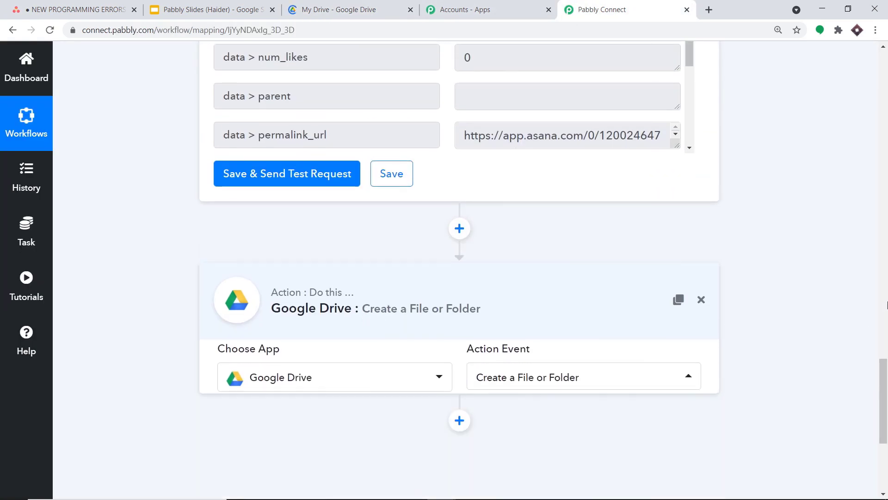
left_click_drag(883, 416, 883, 262)
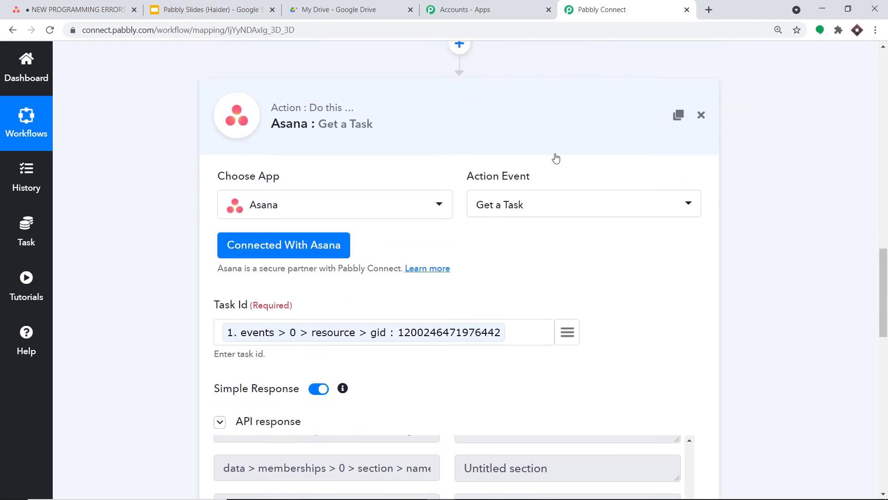
left_click(555, 153)
left_click_drag(884, 343, 885, 162)
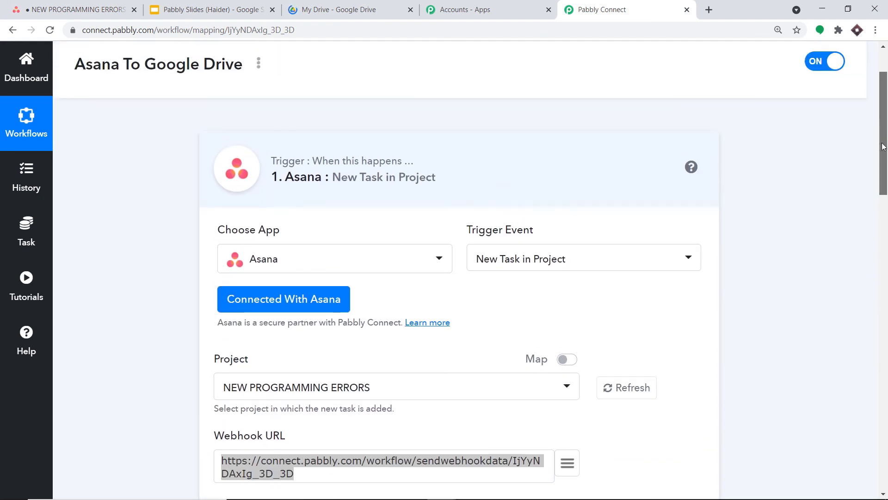
left_click(484, 174)
scroll(648, 134, "down", 2)
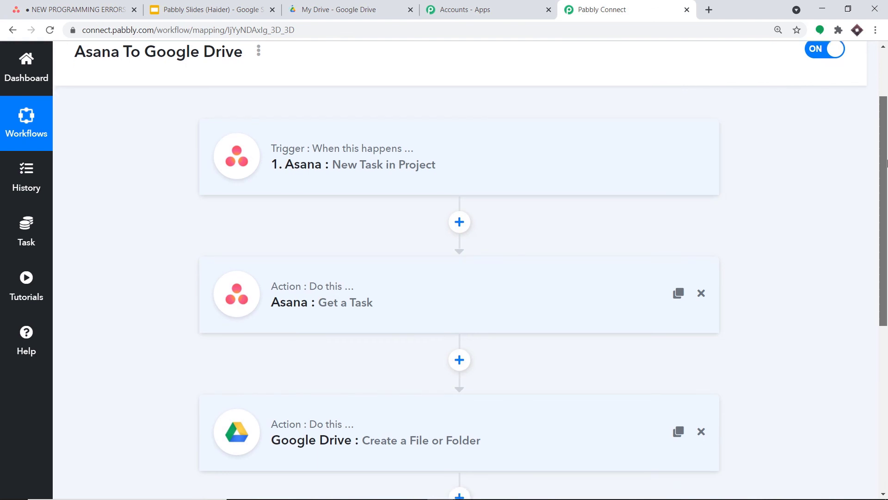